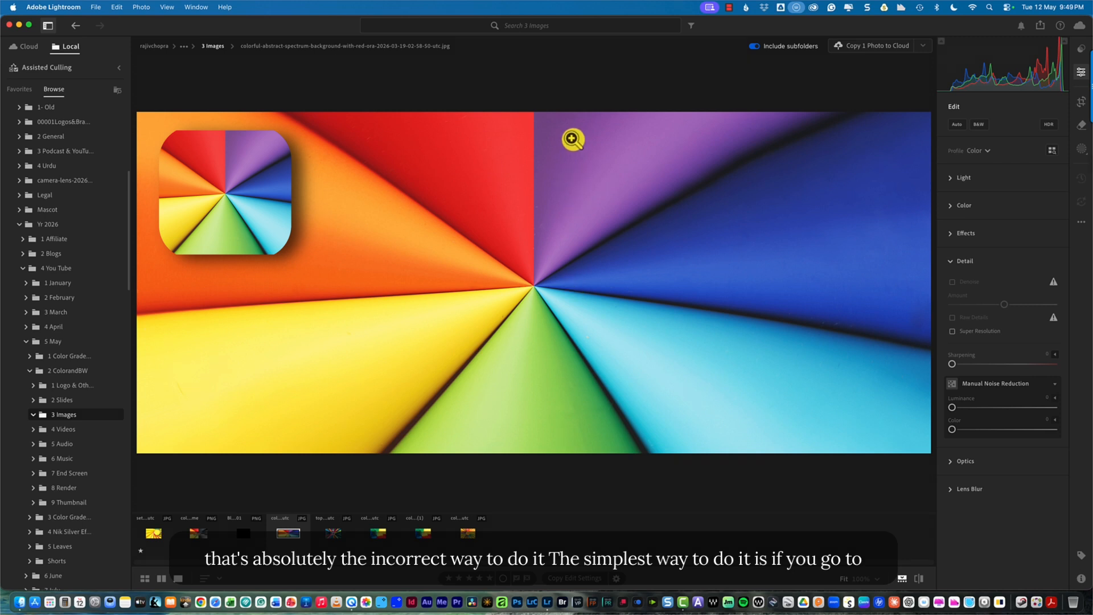
Raise the blue saturation slightly in the Color Mixer.
click(956, 178)
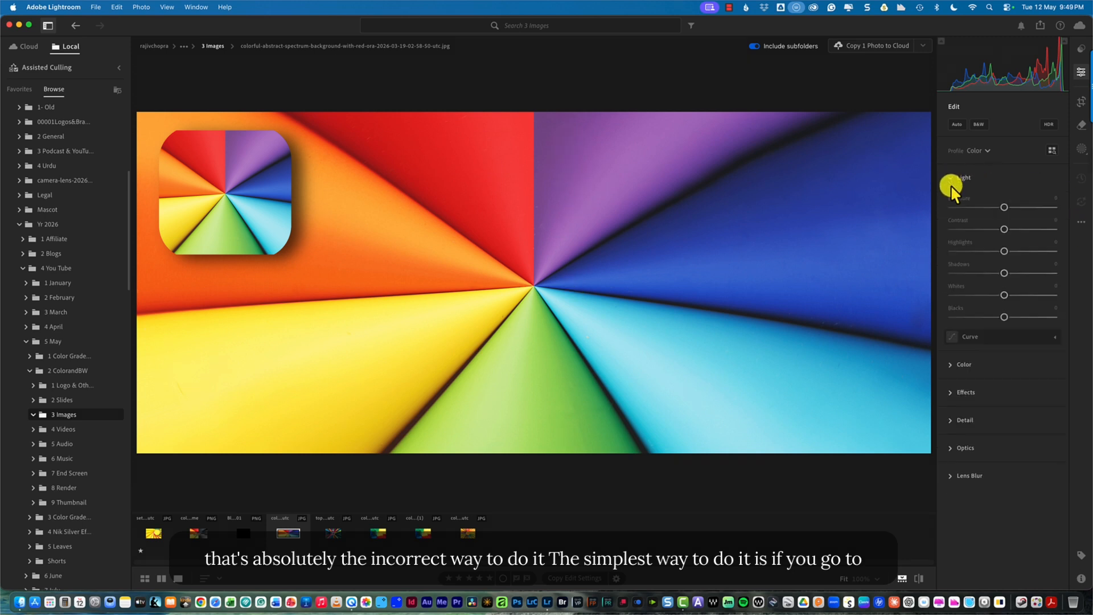
click(950, 365)
scroll(1021, 381, down, 5)
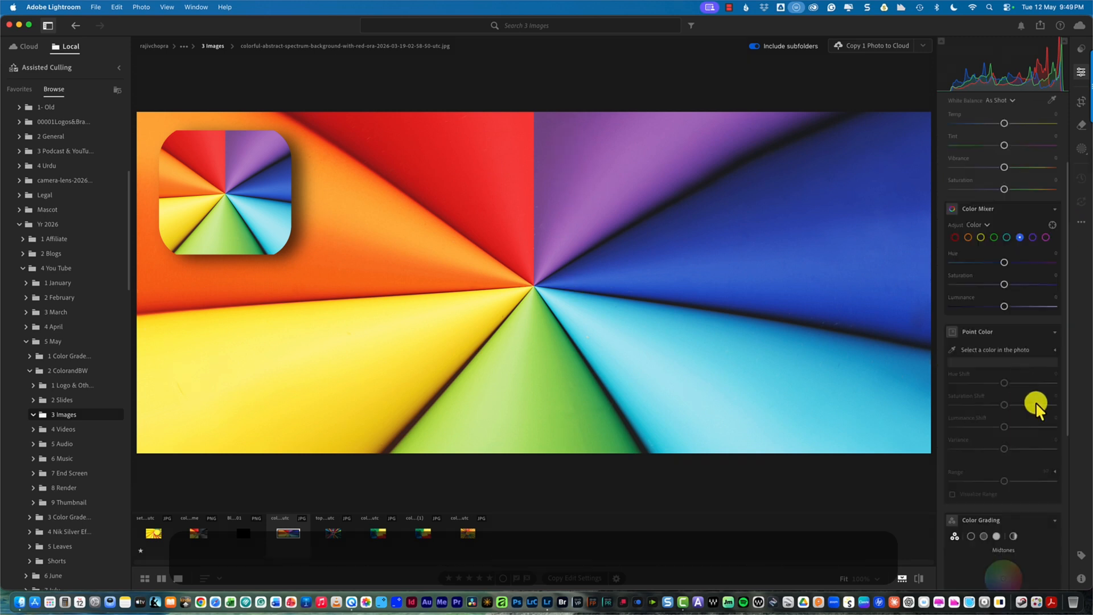
mouse_move(1004, 284)
mouse_down()
mouse_move(930, 281)
mouse_move(1007, 284)
mouse_up()
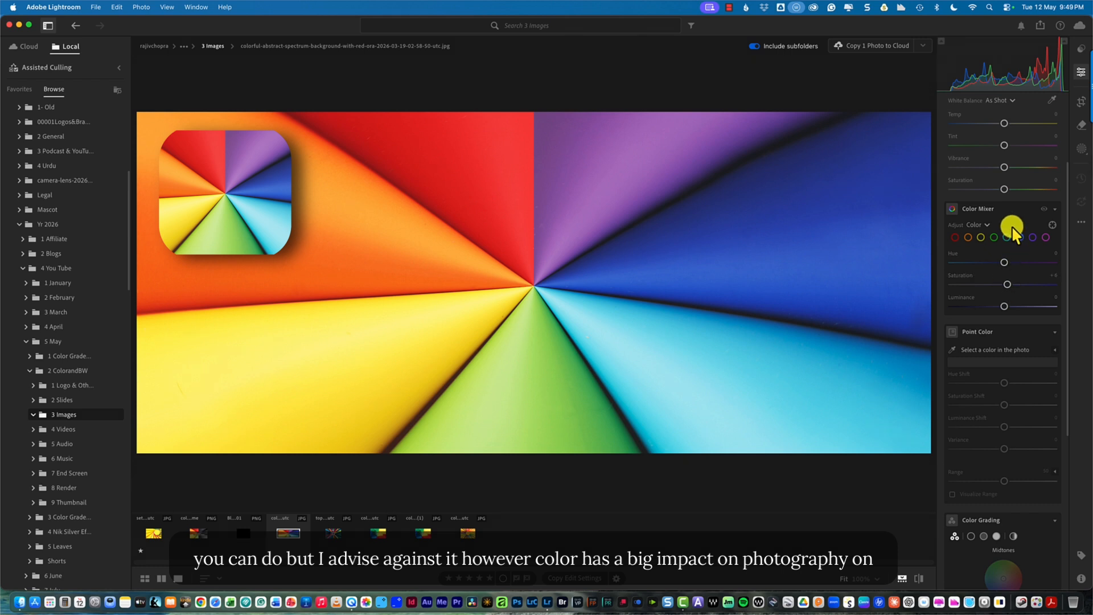
scroll(985, 219, up, 3)
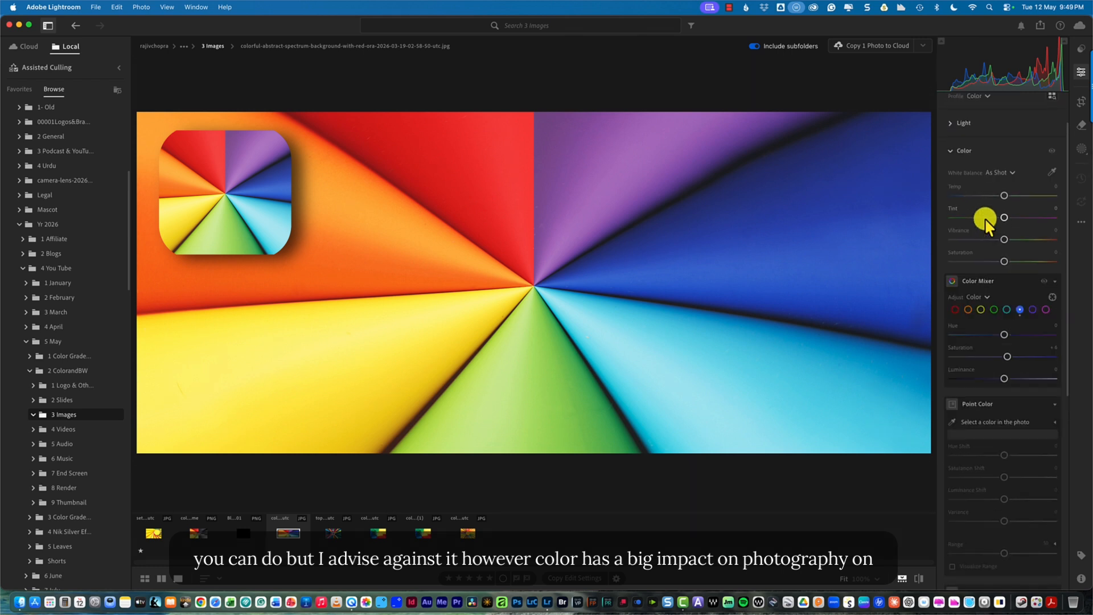
scroll(1033, 285, down, 1)
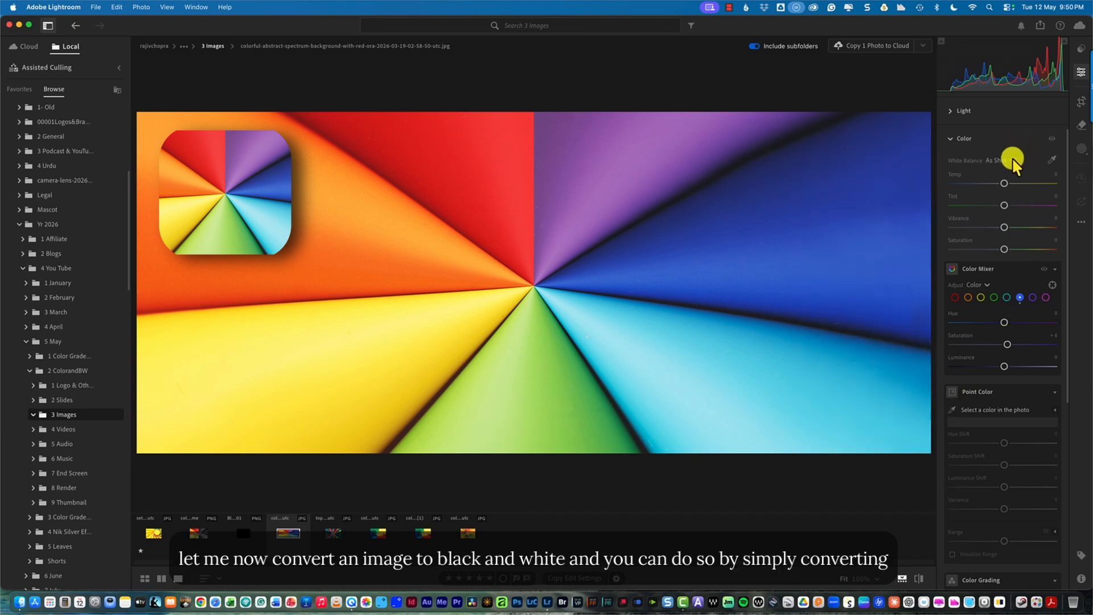
Browse the available profiles, including the B&W group, and return to the edit settings without applying one.
scroll(1006, 221, up, 2)
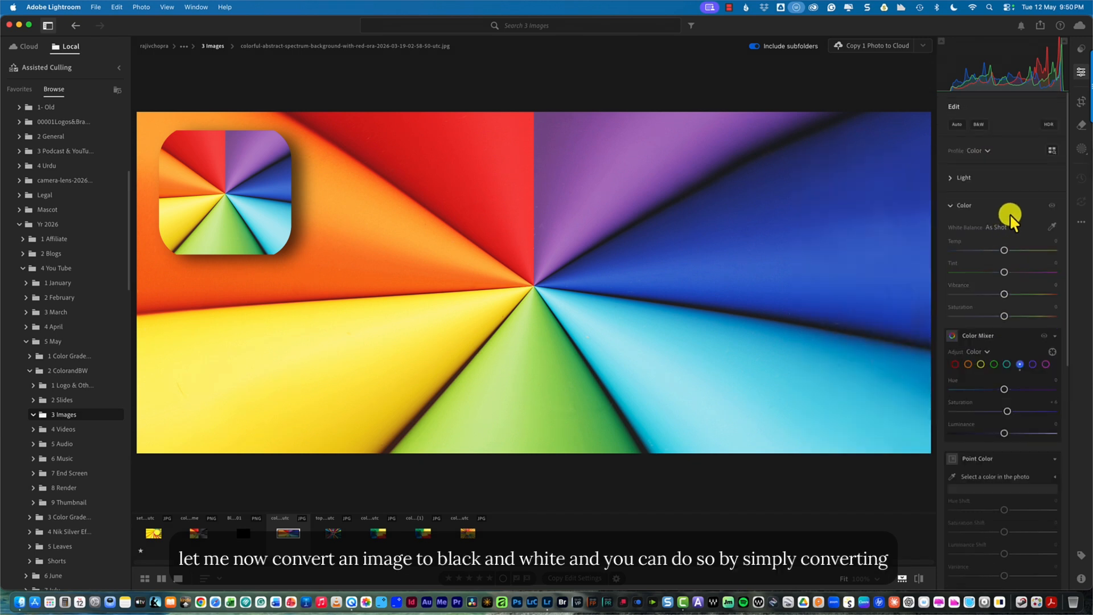
click(950, 176)
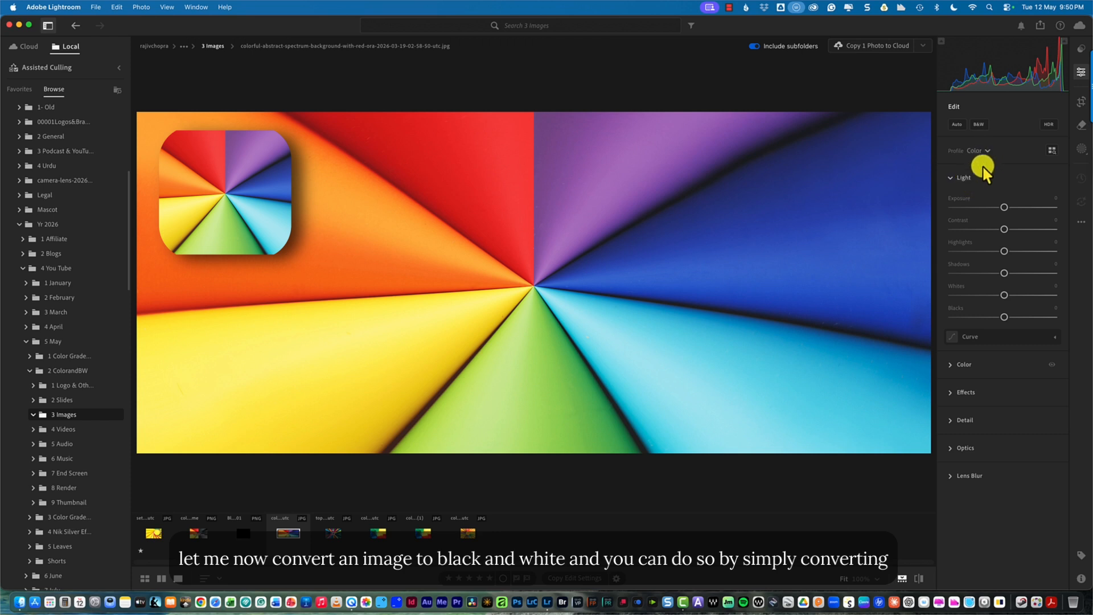
click(989, 151)
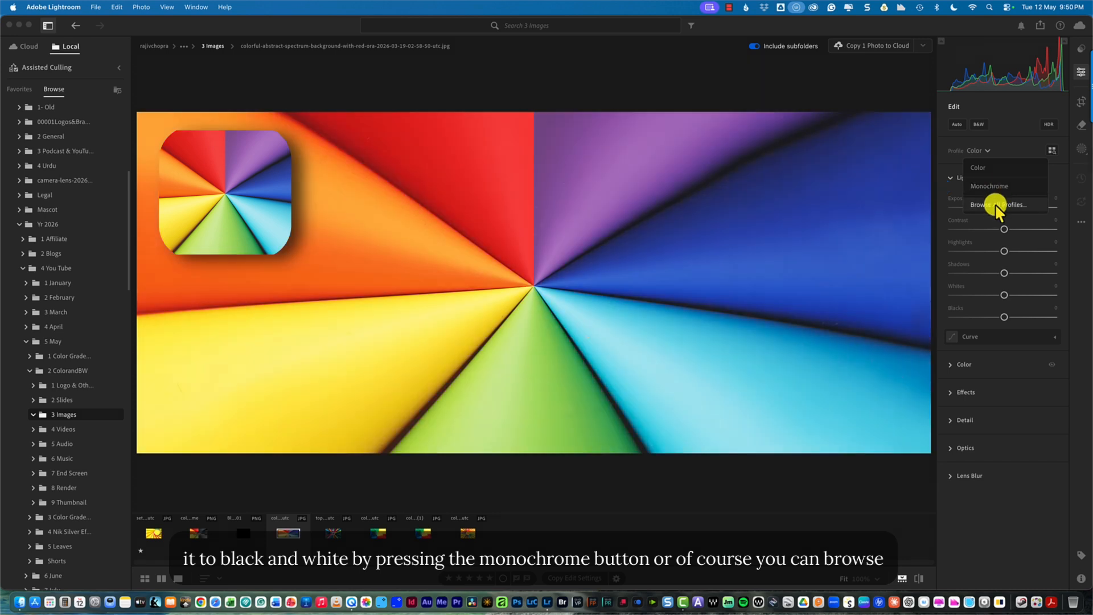
click(996, 204)
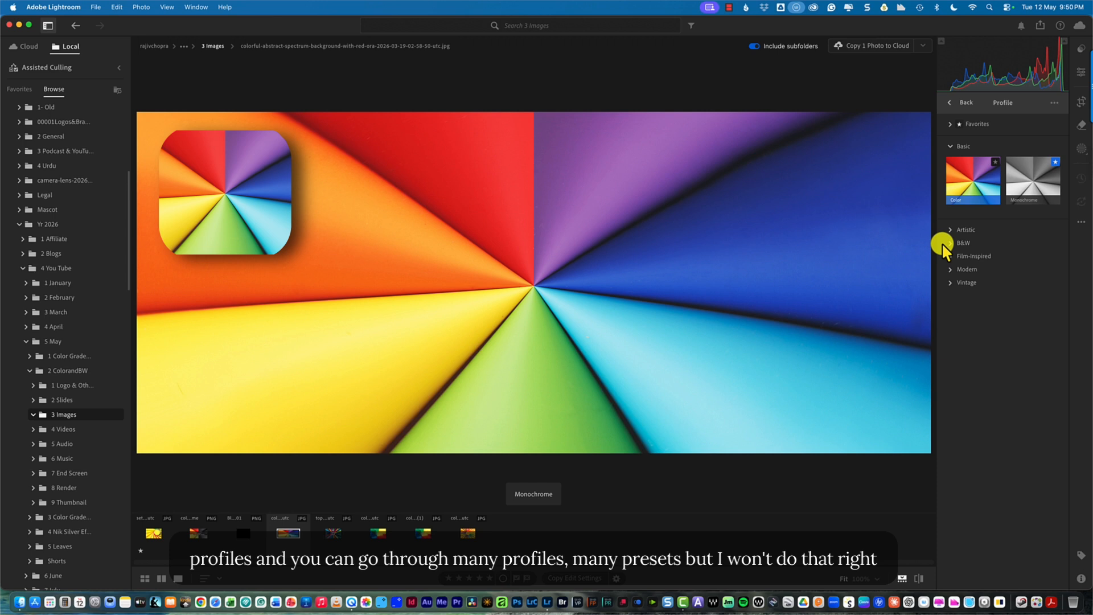
click(952, 243)
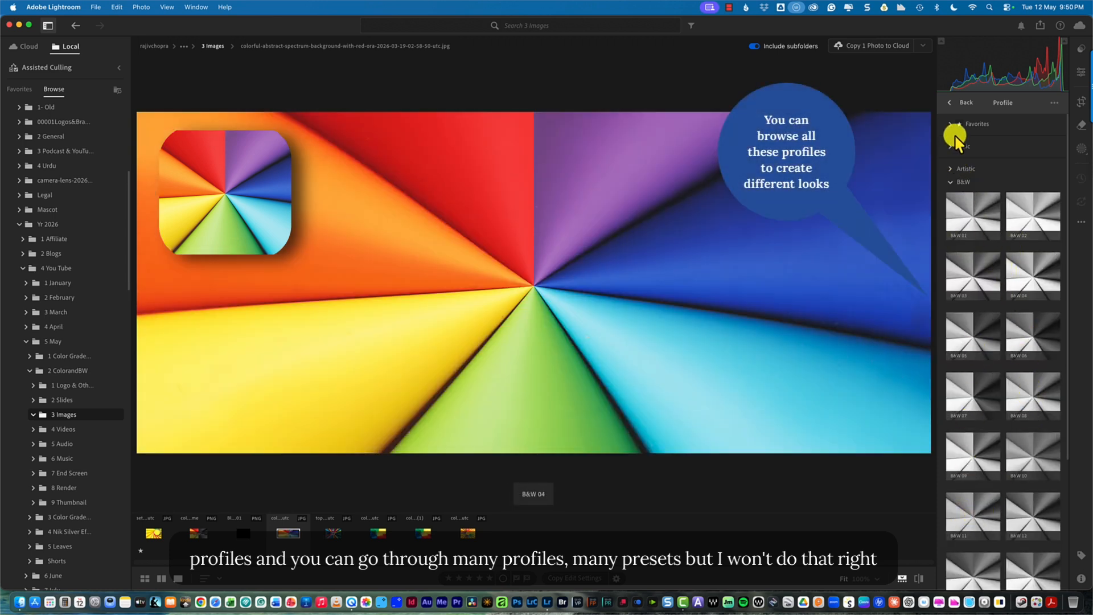
click(954, 144)
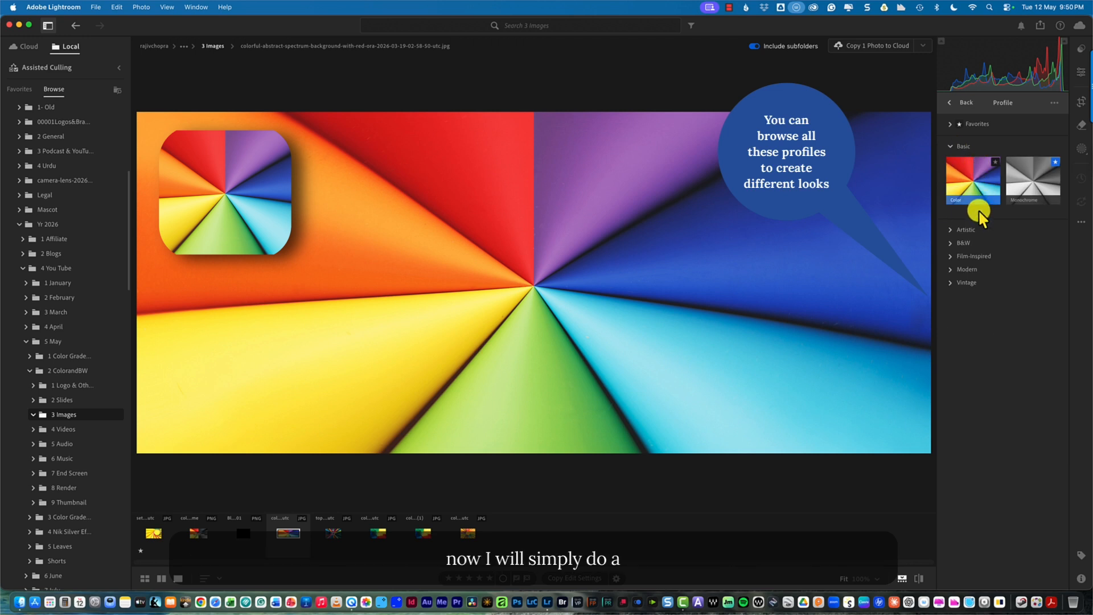
click(946, 103)
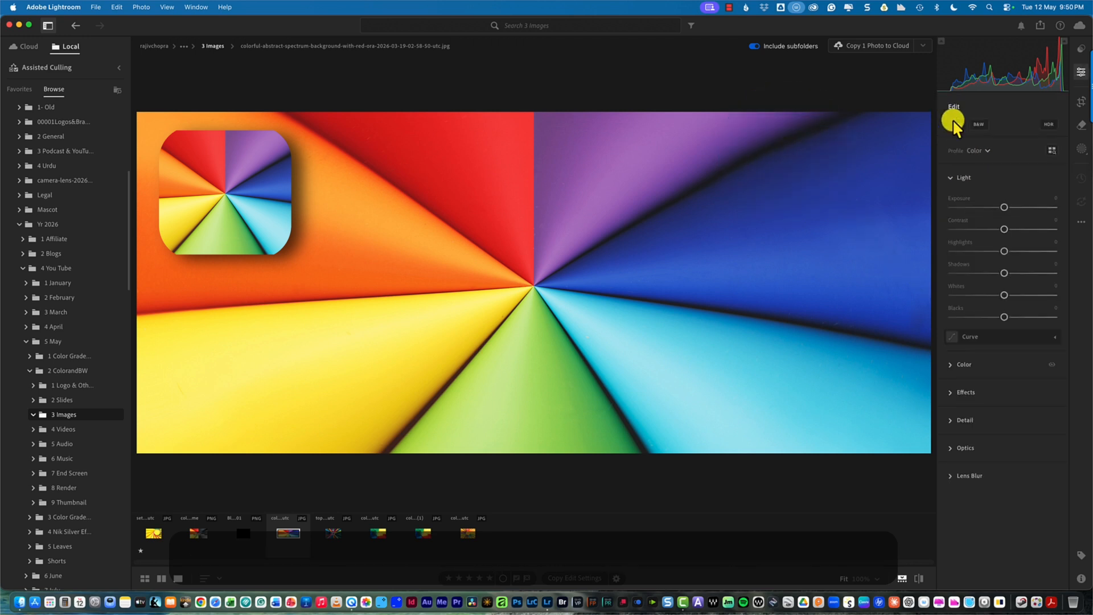
Convert the photo to black and white with the Monochrome profile and open the B&W Mixer settings.
click(981, 147)
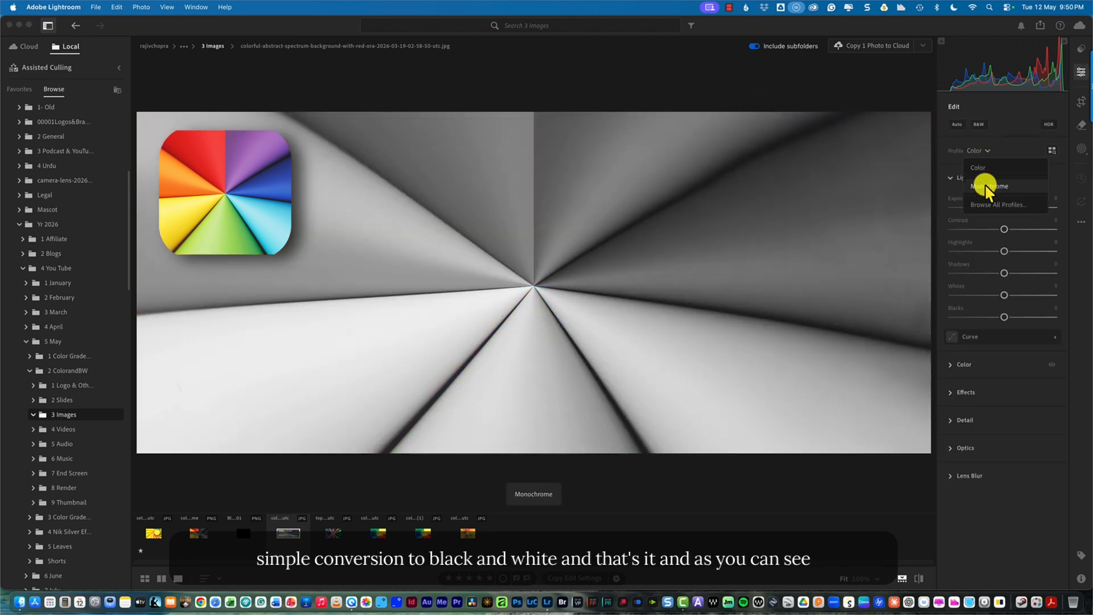
click(986, 186)
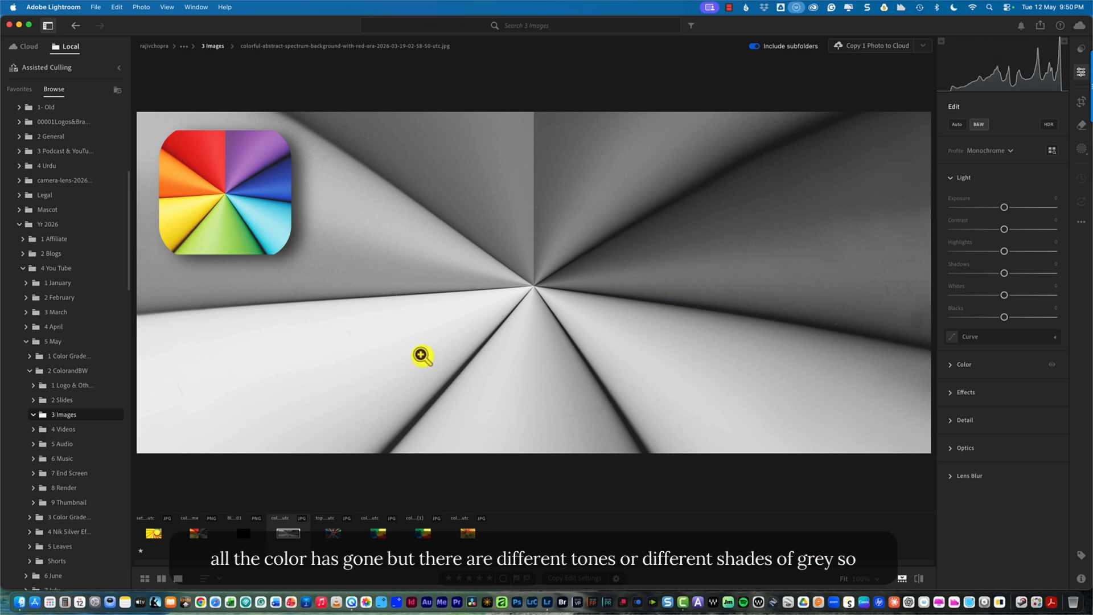
click(950, 364)
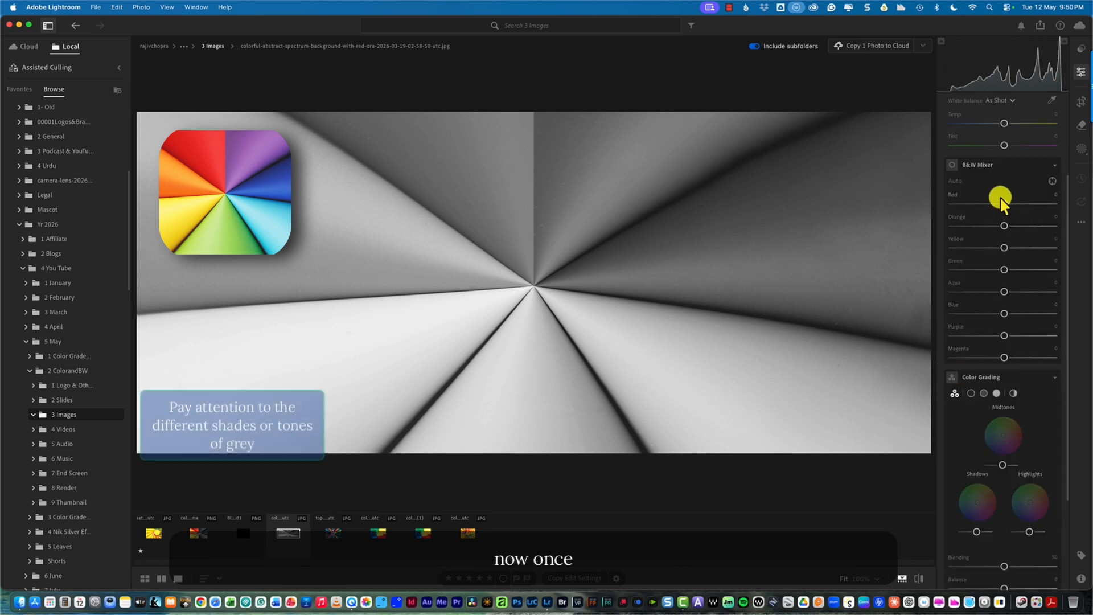
mouse_move(969, 167)
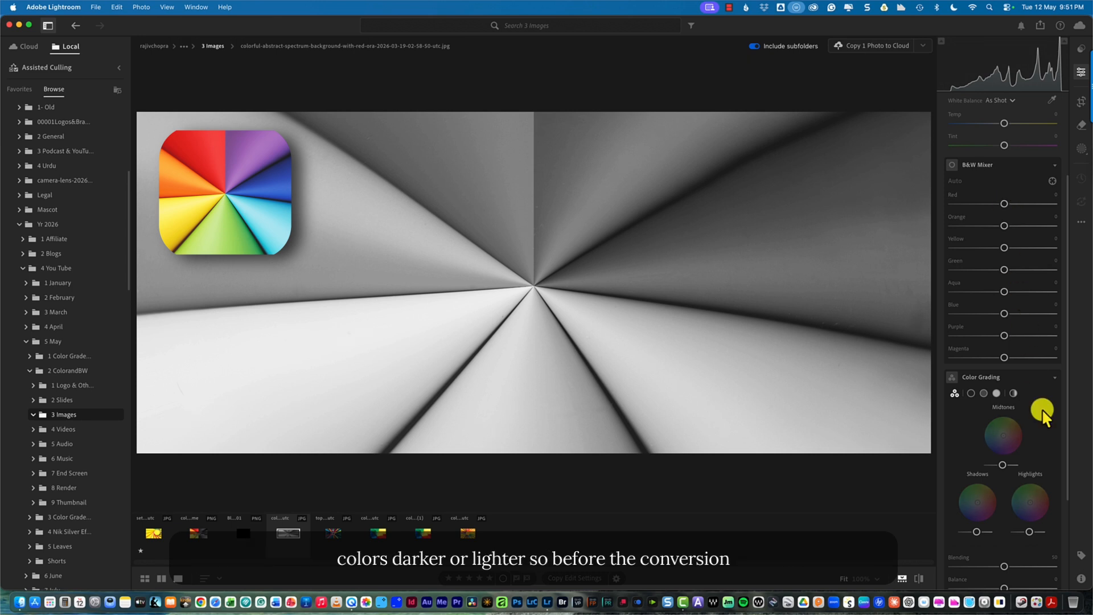
Compare the black-and-white photo with its colour original, checking where the red areas are.
click(919, 579)
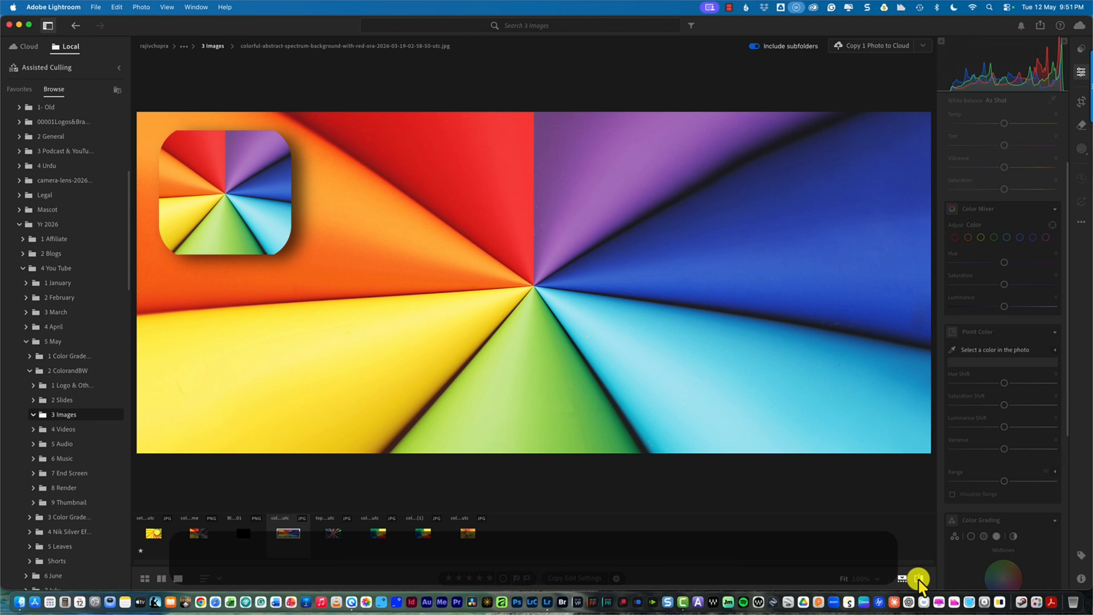
click(919, 579)
click(917, 577)
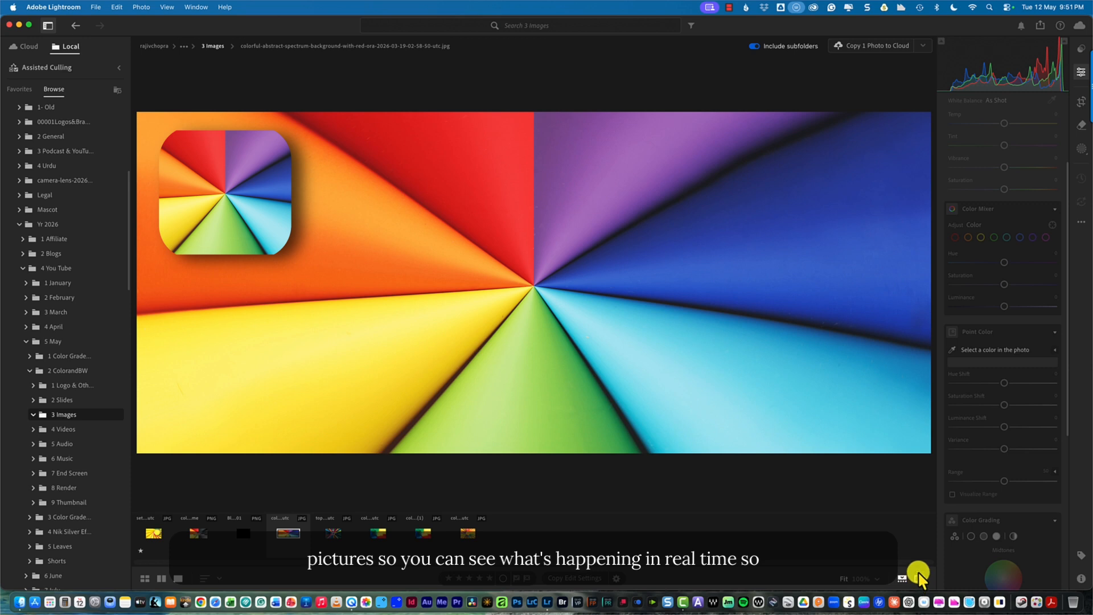
key(v)
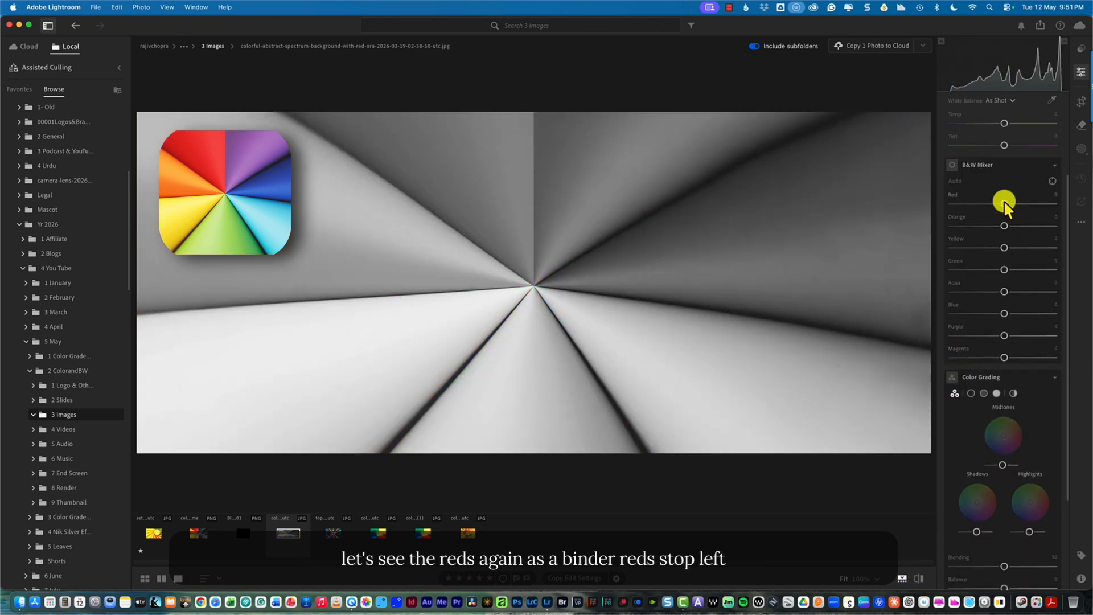
key(v)
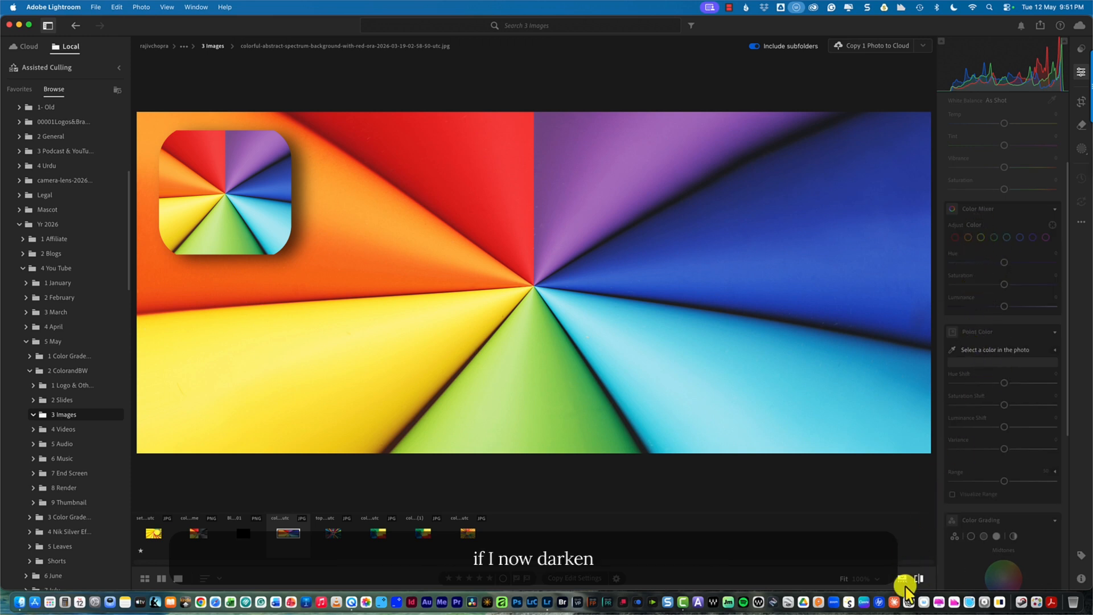
key(v)
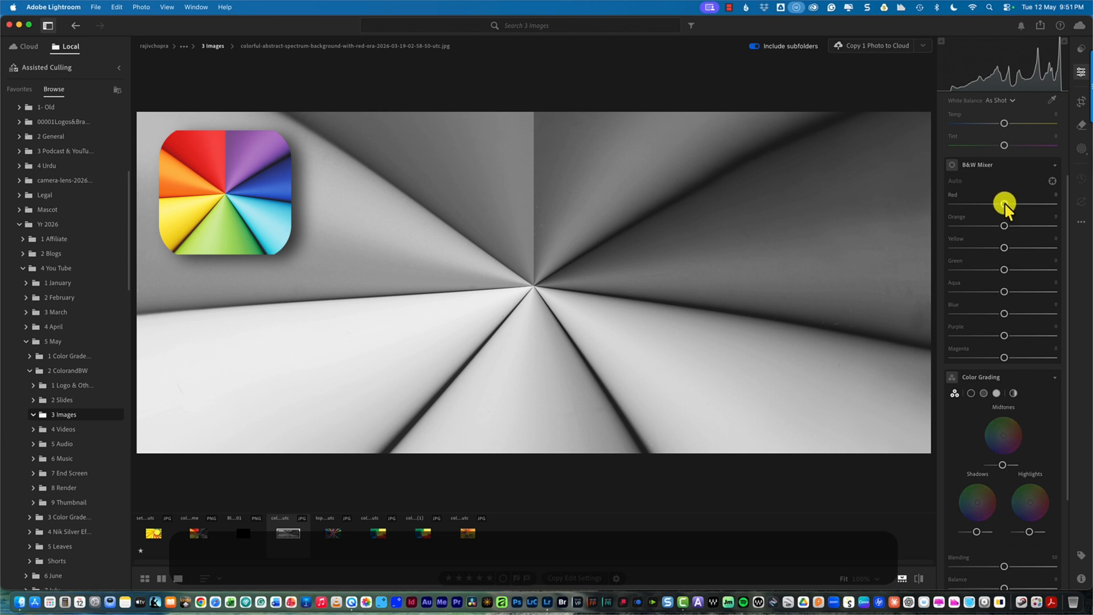
Darken Red and Green to about -44 and Blue to about -53 in the B&W Mixer, and set Purple to about +9.
drag(1003, 203, 963, 204)
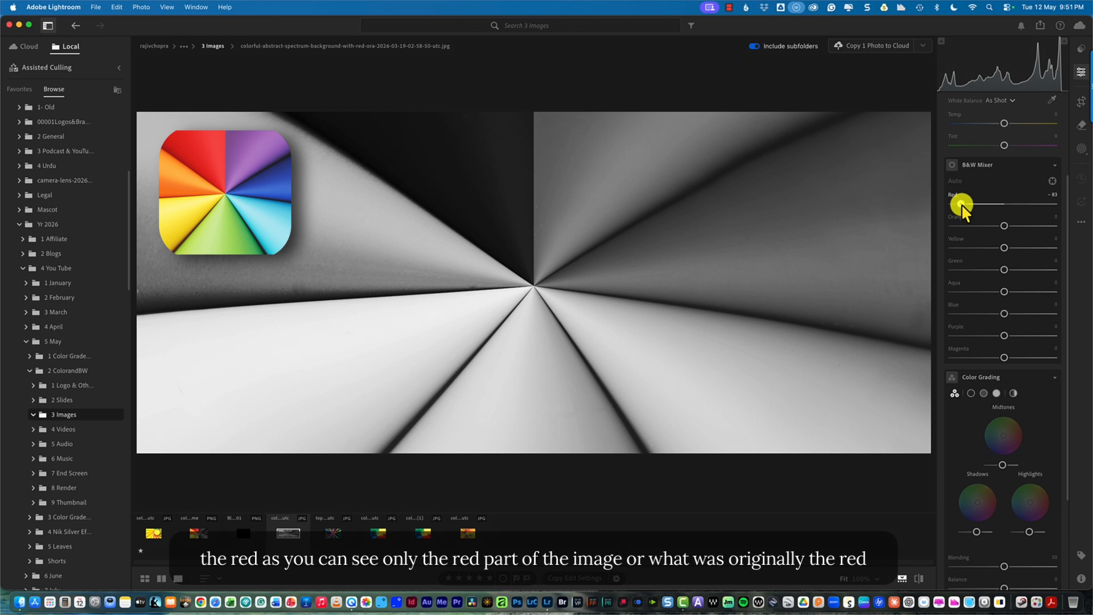
drag(962, 204, 978, 269)
drag(1007, 202, 981, 204)
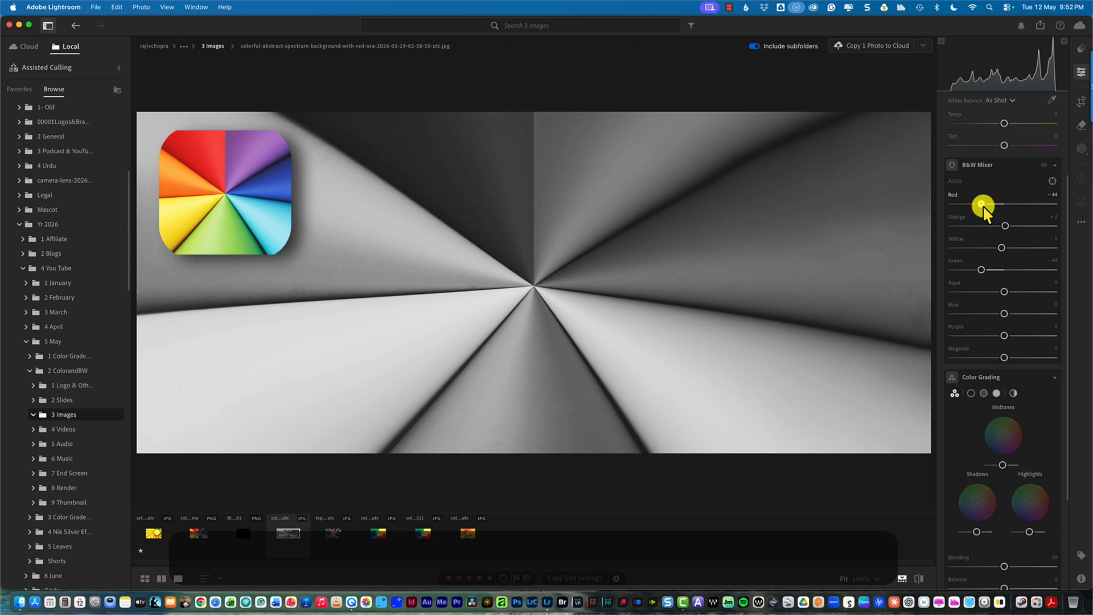
drag(1005, 313, 962, 354)
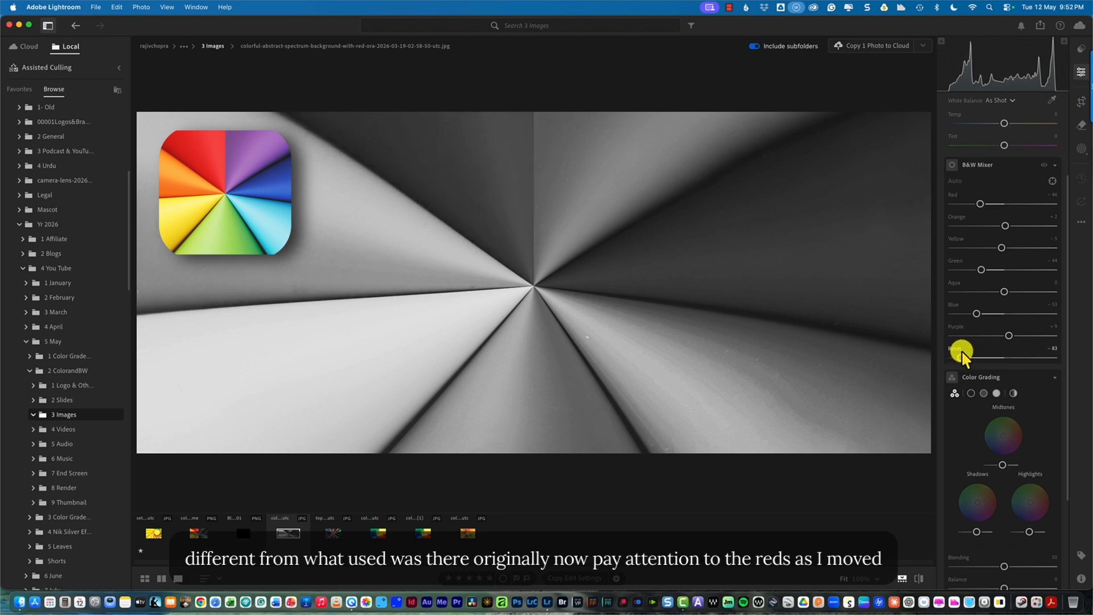
drag(968, 358, 1003, 359)
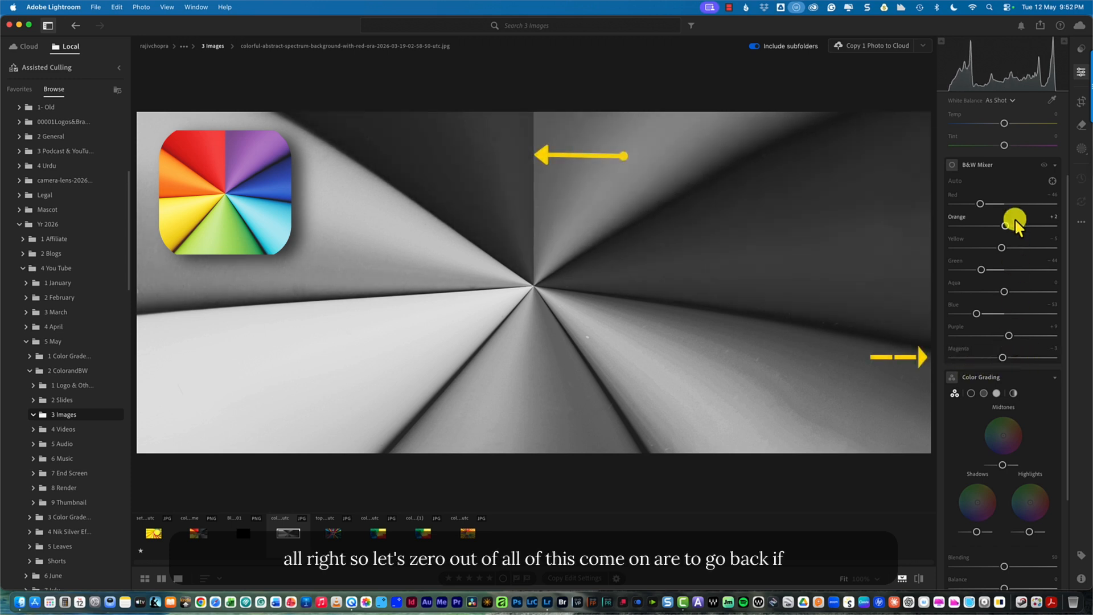
Return the B&W Mixer values to zero and reset all edits on the photo.
double_click(982, 204)
double_click(1005, 226)
double_click(1002, 248)
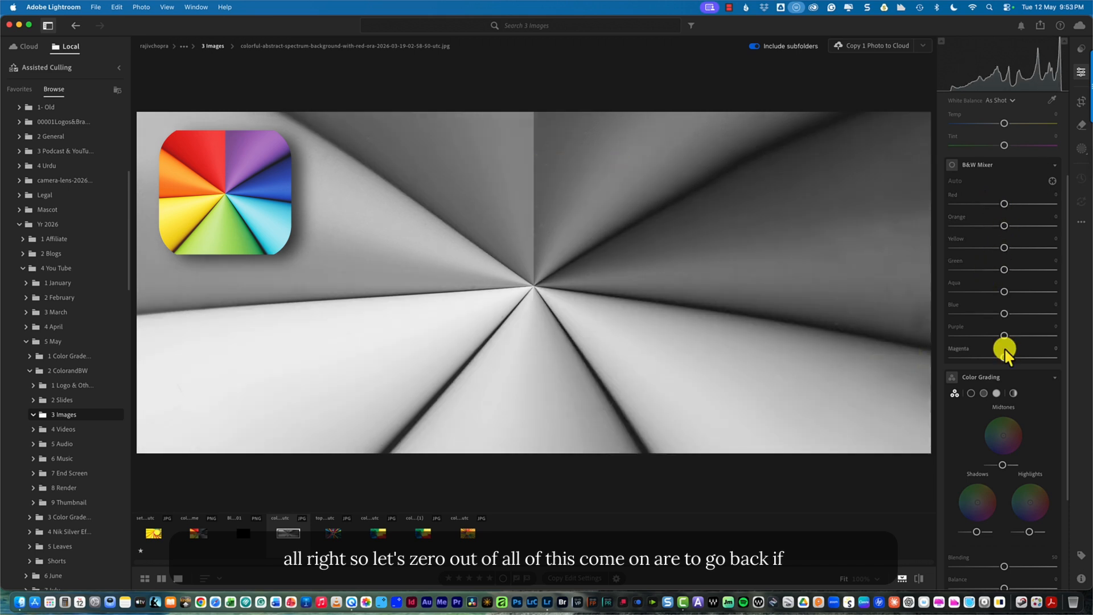
key(super+r)
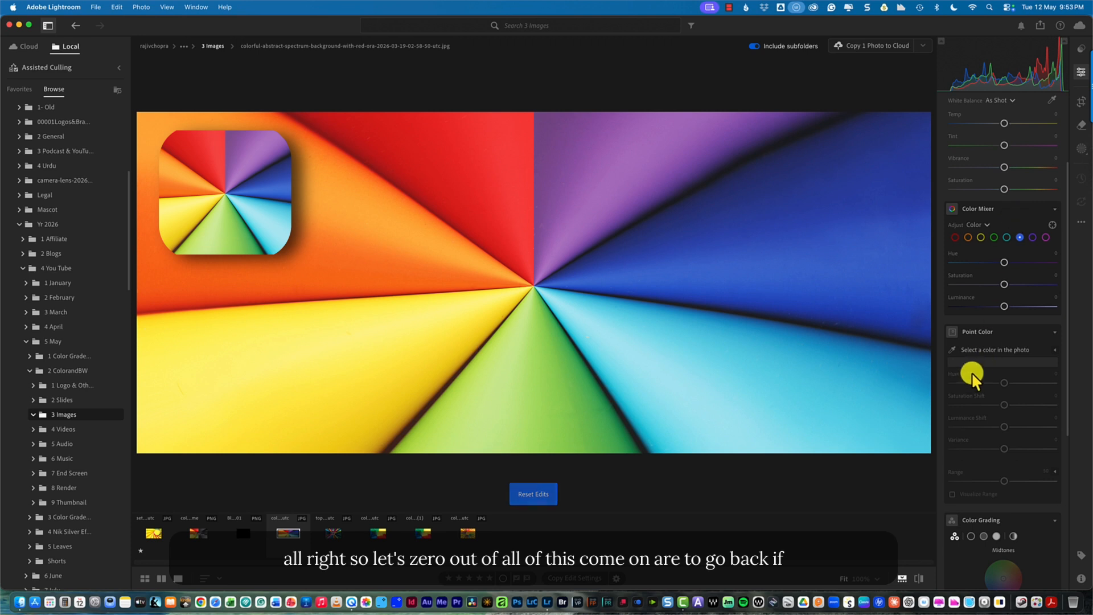
Sample the red wedge with Point Color and strongly raise its Saturation Shift.
click(953, 350)
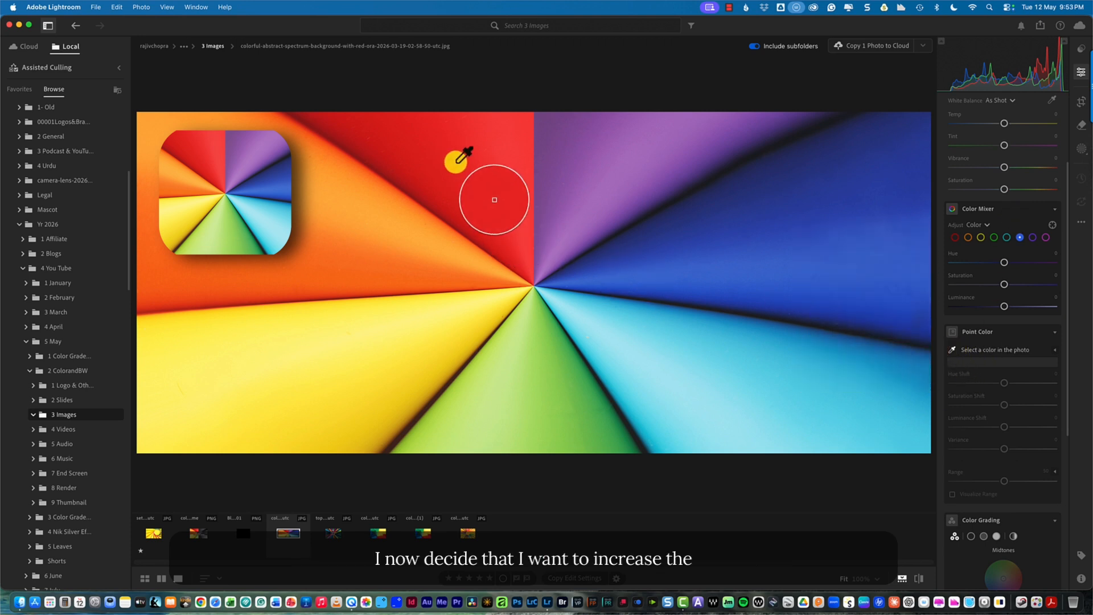
click(457, 162)
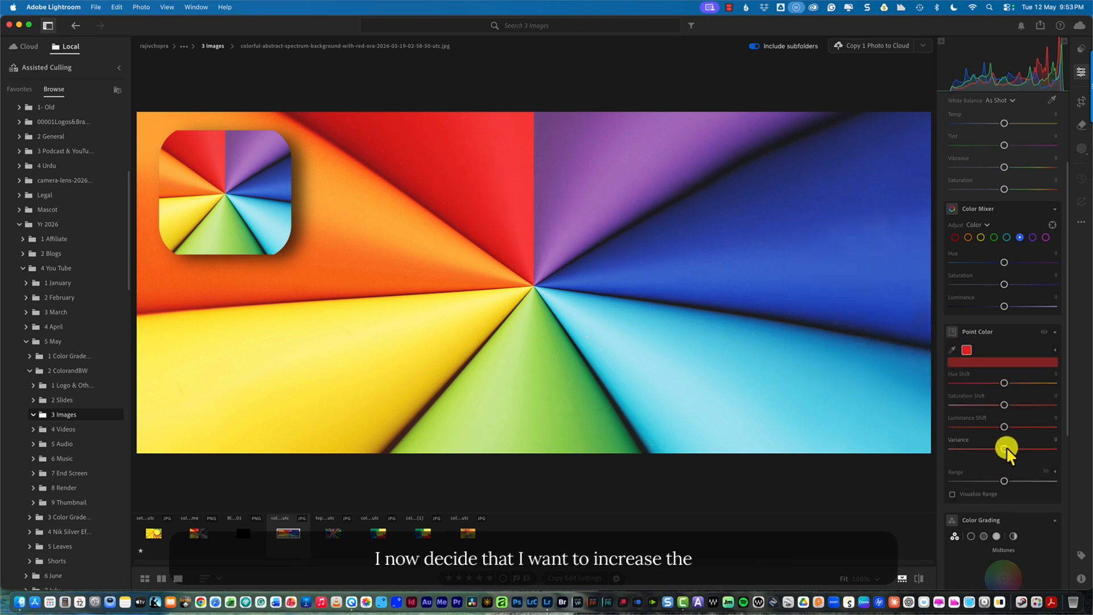
drag(1004, 404, 1040, 405)
Sample the green wedge with Point Color, setting its Saturation Shift to about +72 and Luminance Shift to about -71.
click(953, 349)
click(592, 448)
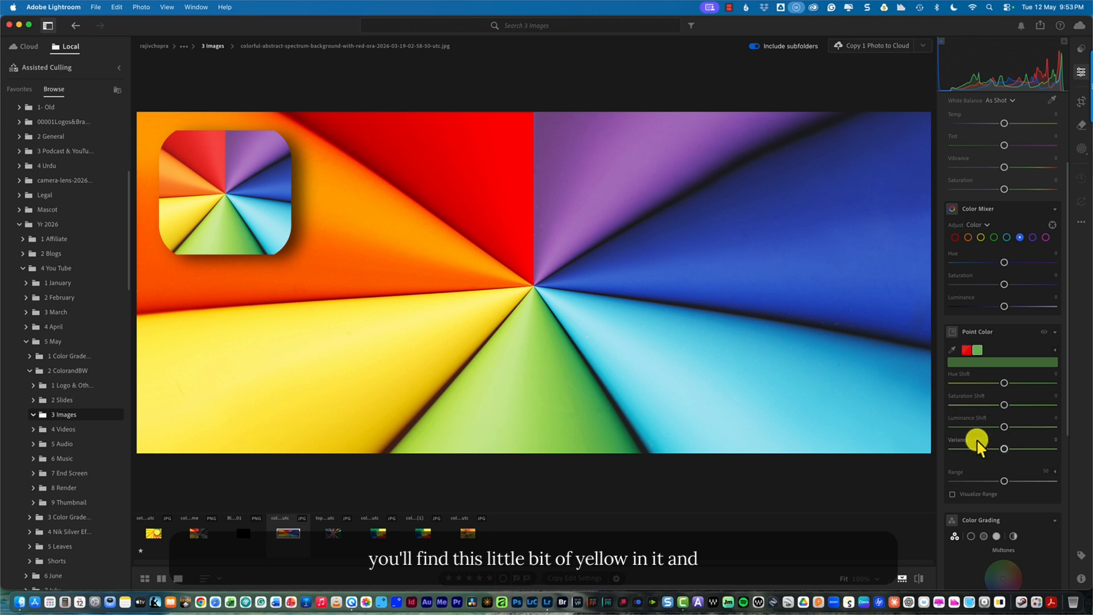
drag(1007, 406, 961, 429)
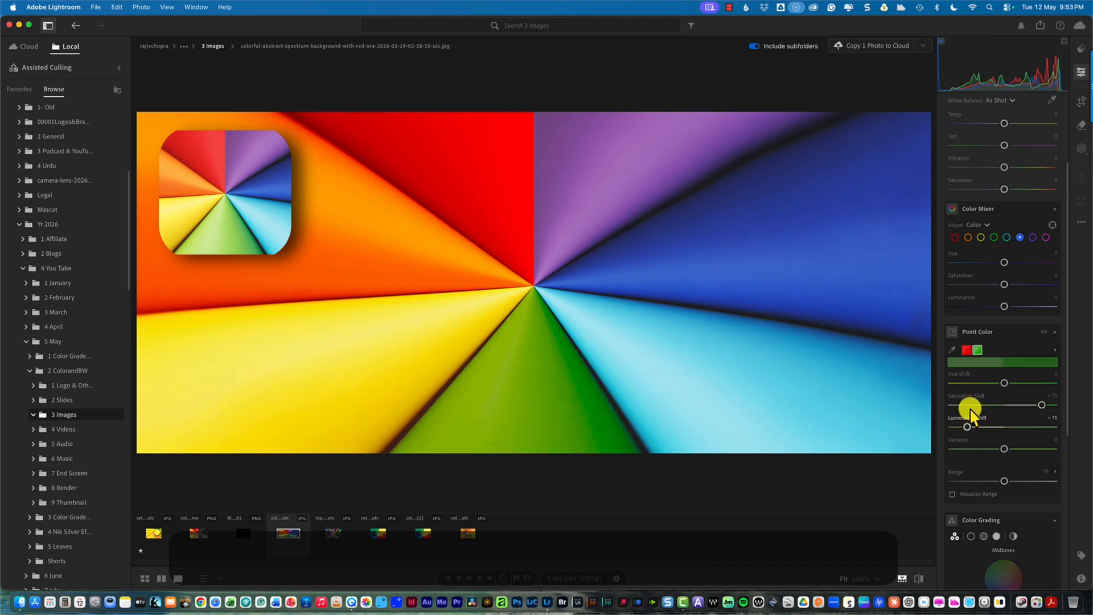
Convert the colour-adjusted photo to black and white and open its B&W Mixer settings.
scroll(1005, 171, up, 2)
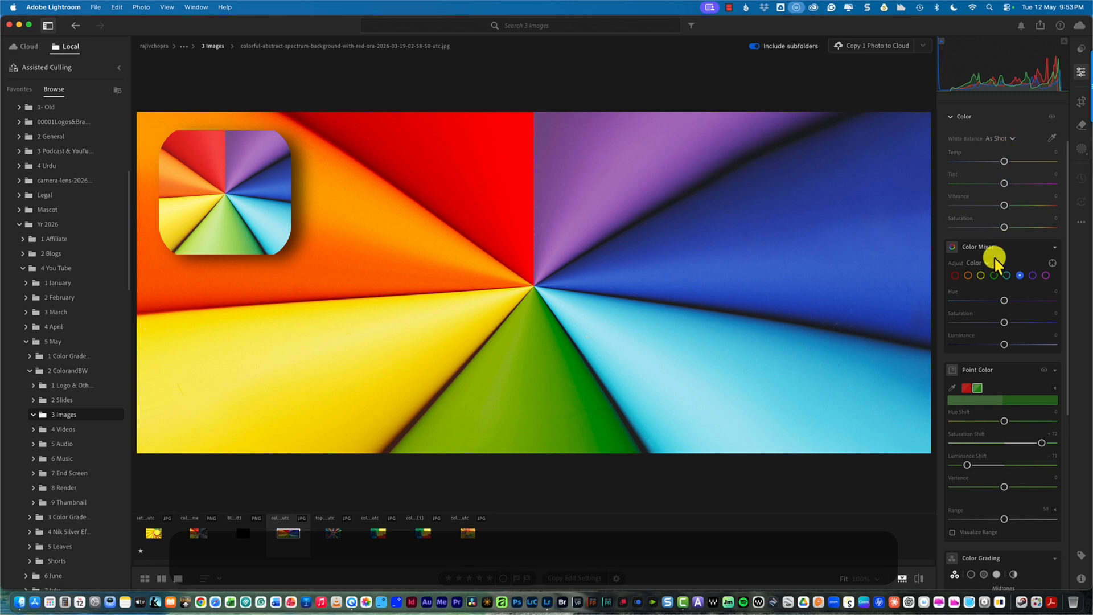
scroll(995, 238, up, 5)
click(951, 178)
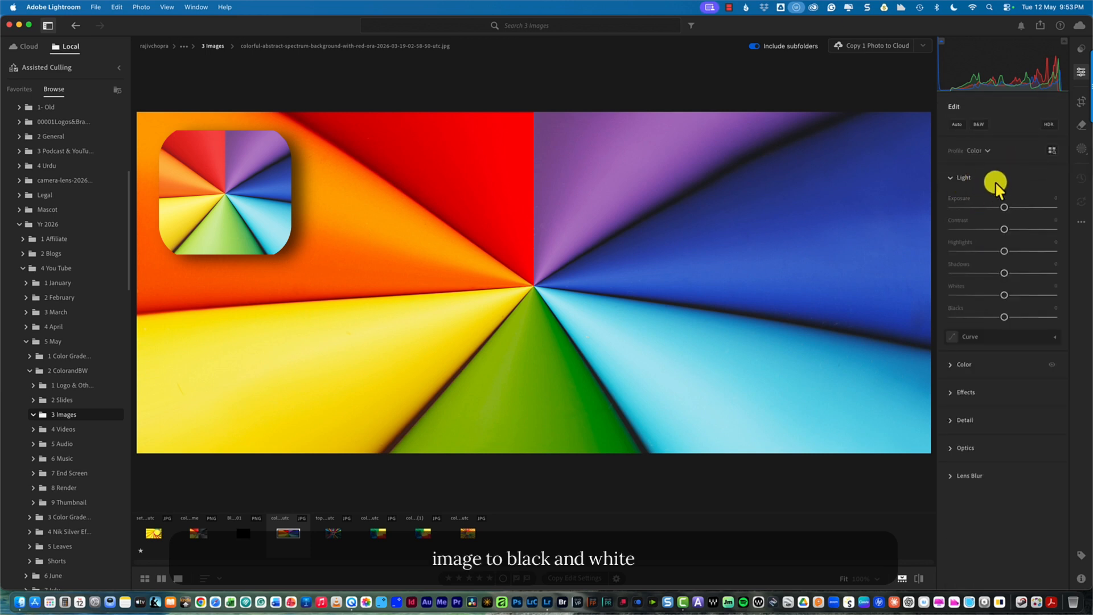
key(v)
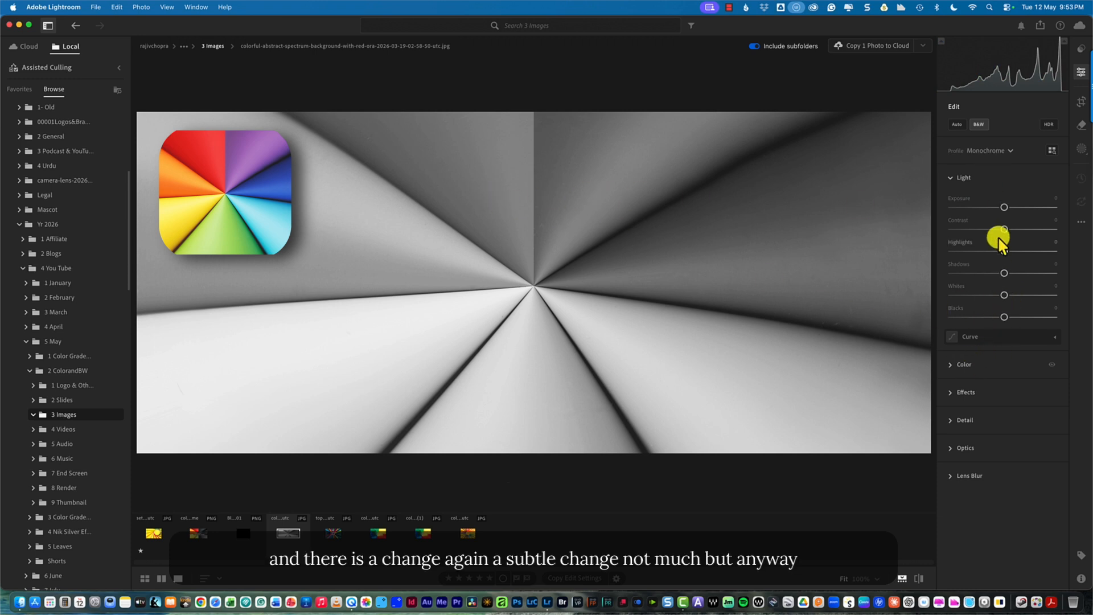
click(948, 363)
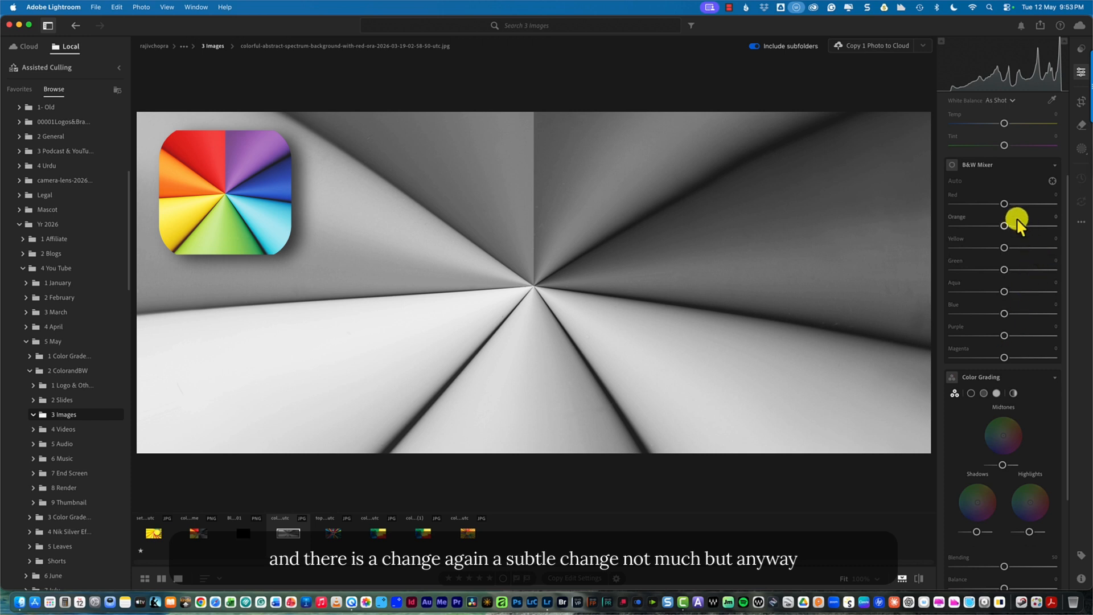
Nudge Red slightly upward in the B&W Mixer and reset all edits on the colour-wedge photo.
mouse_move(1005, 203)
mouse_down()
mouse_move(976, 204)
mouse_move(1034, 212)
mouse_move(1007, 204)
mouse_up()
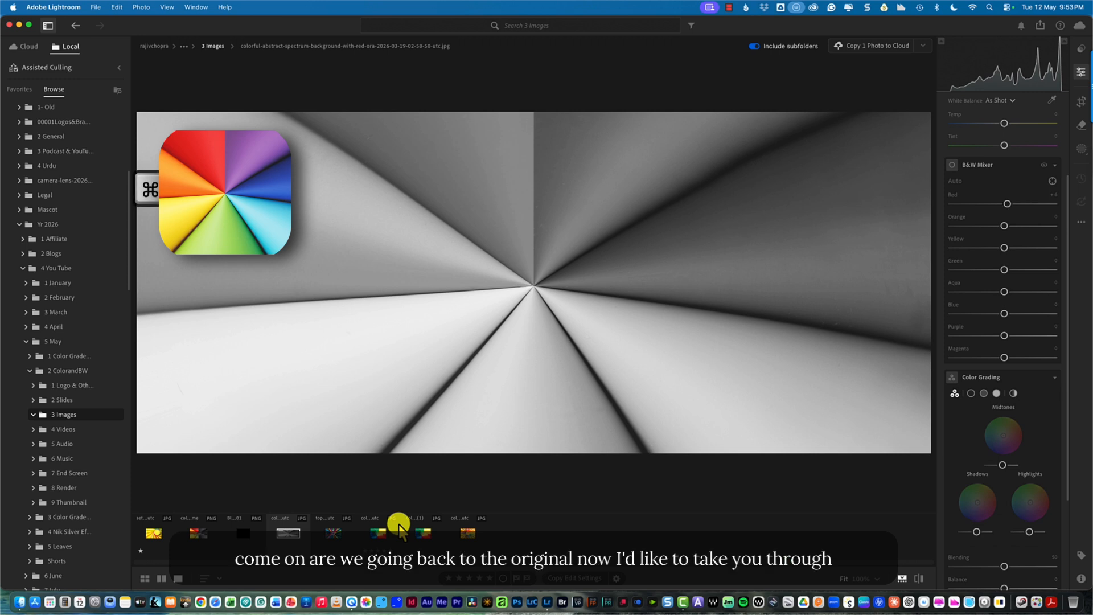
key(super+r)
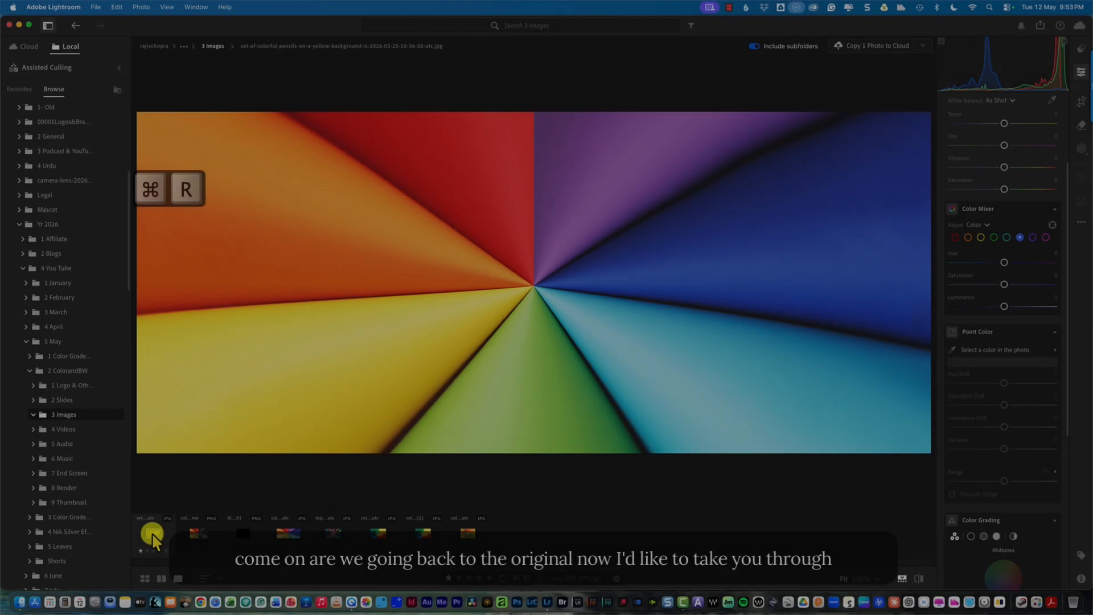
Convert the coloured-pencils photo to the Monochrome profile and compare it with its original colour version.
click(152, 533)
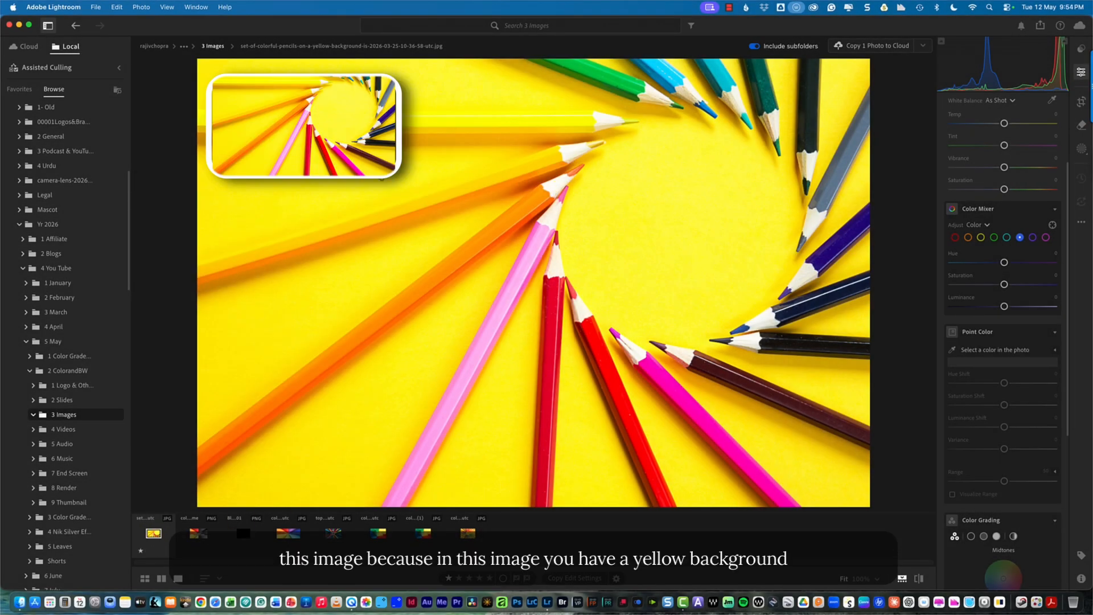
scroll(989, 278, up, 2)
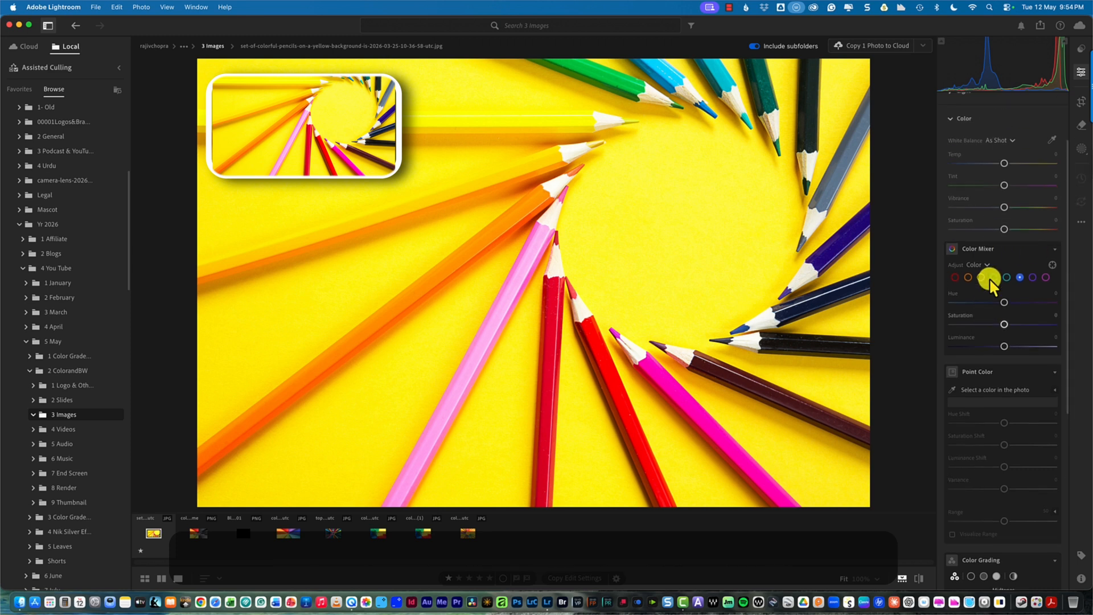
scroll(989, 278, up, 2)
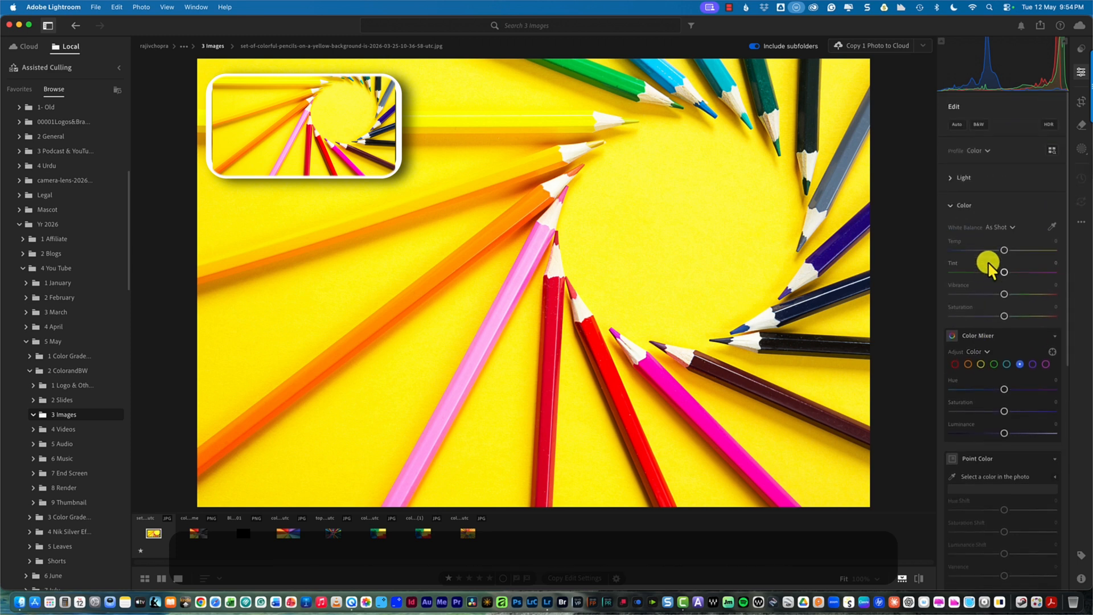
click(952, 176)
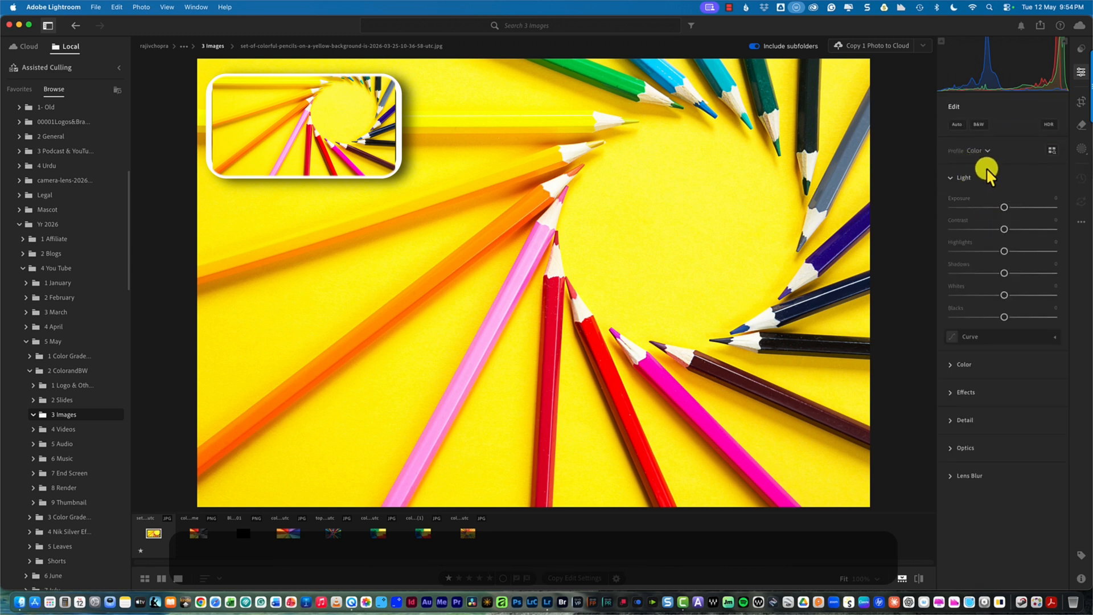
click(985, 150)
click(988, 186)
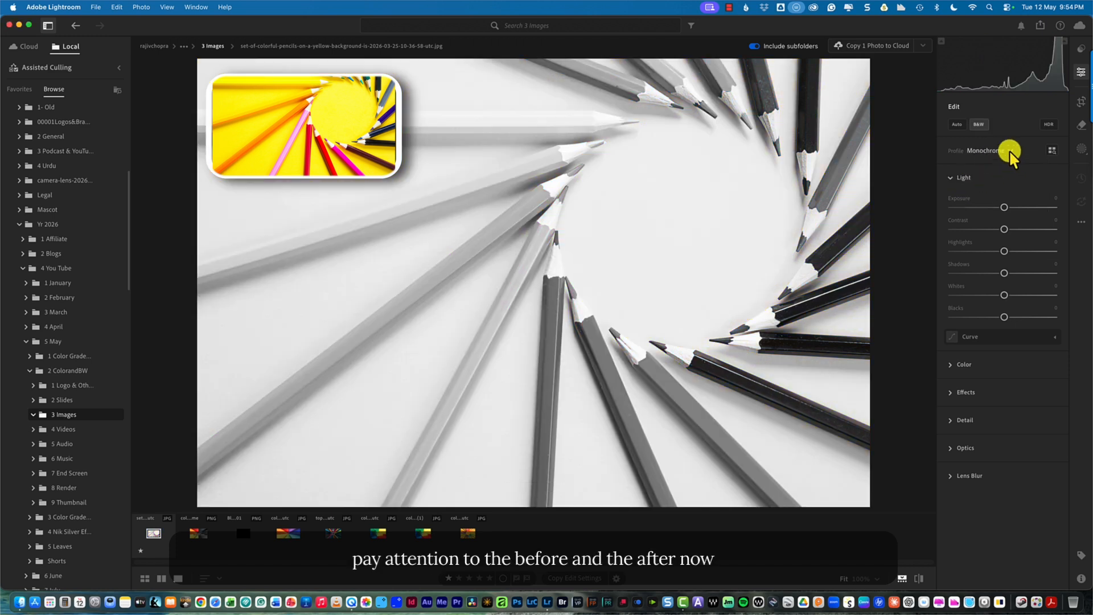
click(918, 577)
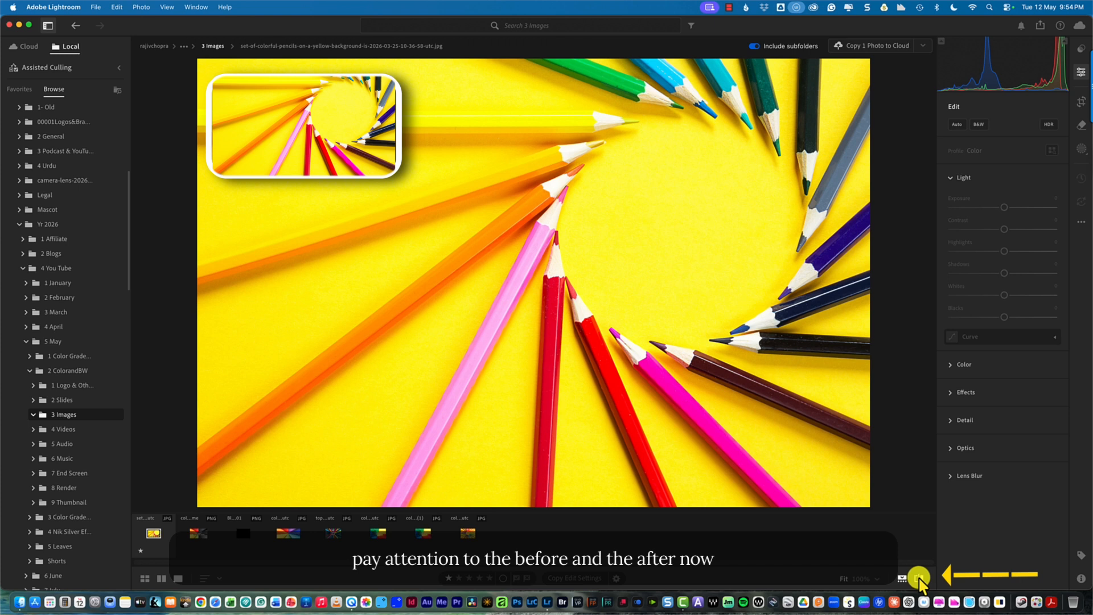
click(918, 578)
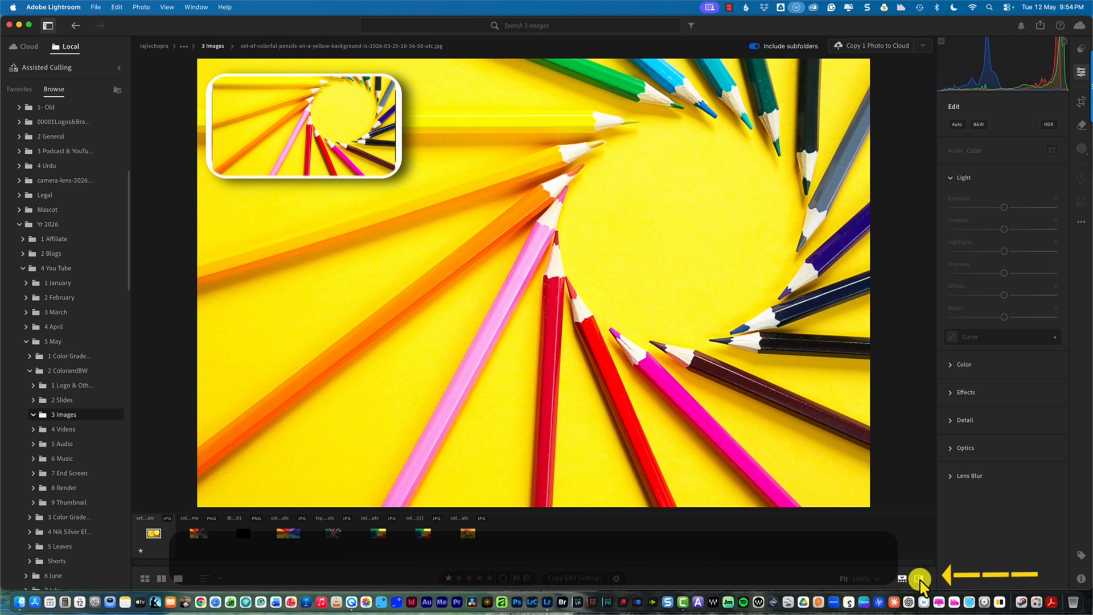
In the B&W Mixer, set Yellow and Orange to +100, Red to about -68, Blue to -80 and Purple to -77.
scroll(996, 350, down, 5)
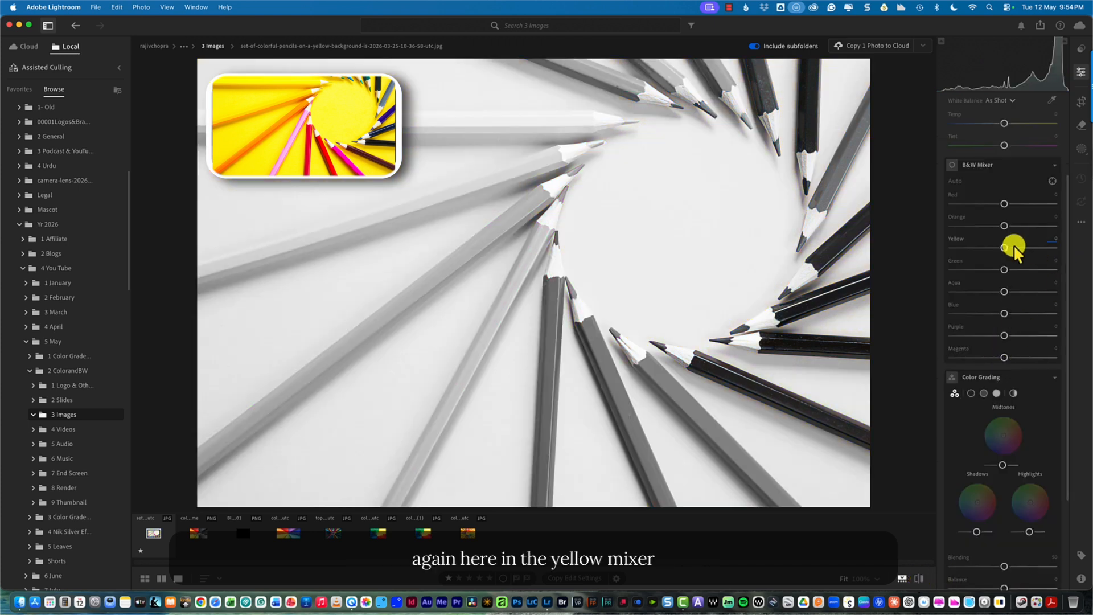
mouse_move(1004, 248)
mouse_down()
mouse_move(986, 247)
mouse_move(1064, 251)
mouse_up()
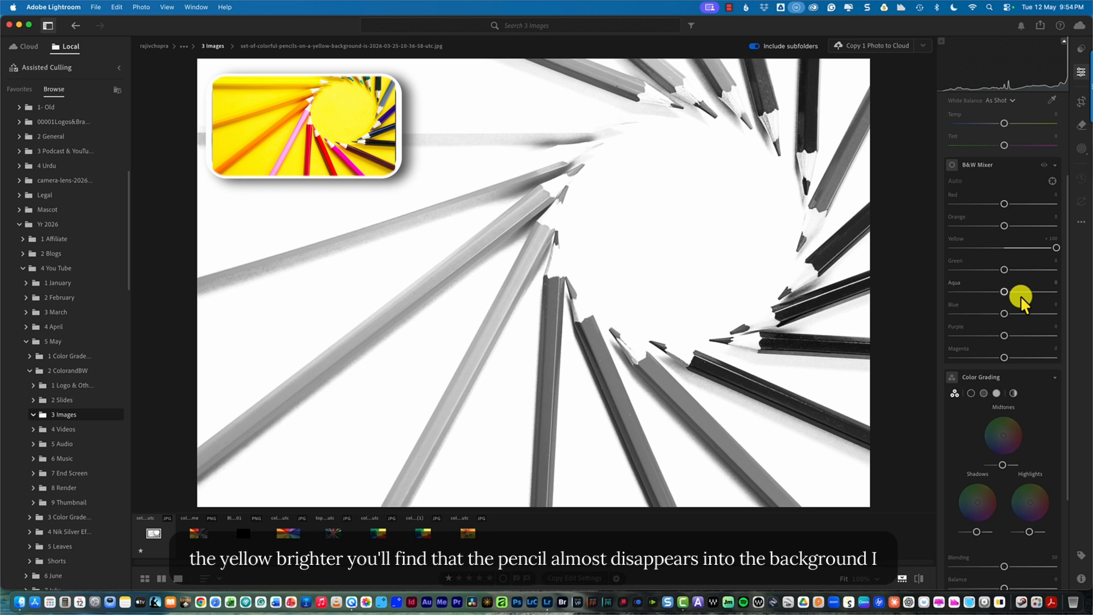
drag(1004, 226, 1063, 222)
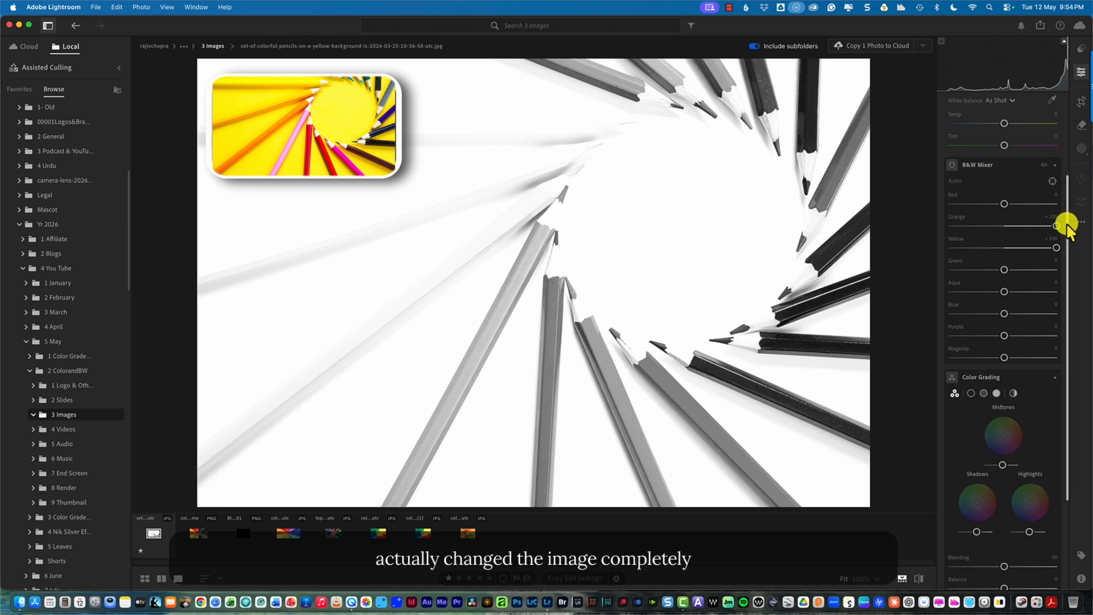
drag(1004, 208, 968, 200)
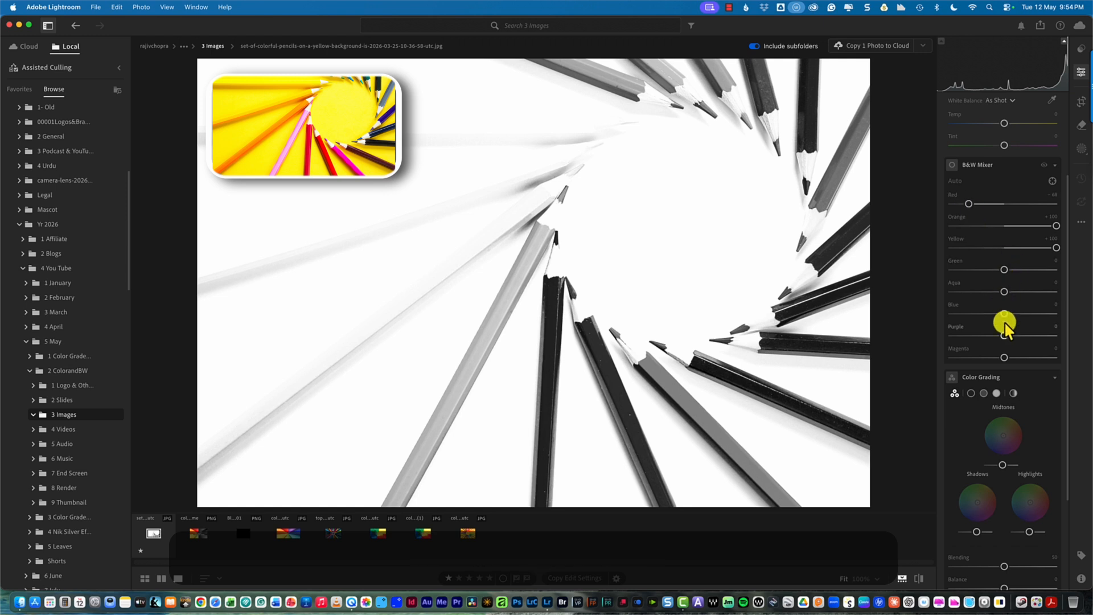
mouse_move(1005, 315)
mouse_down()
mouse_move(963, 313)
mouse_move(998, 335)
mouse_move(966, 334)
mouse_up()
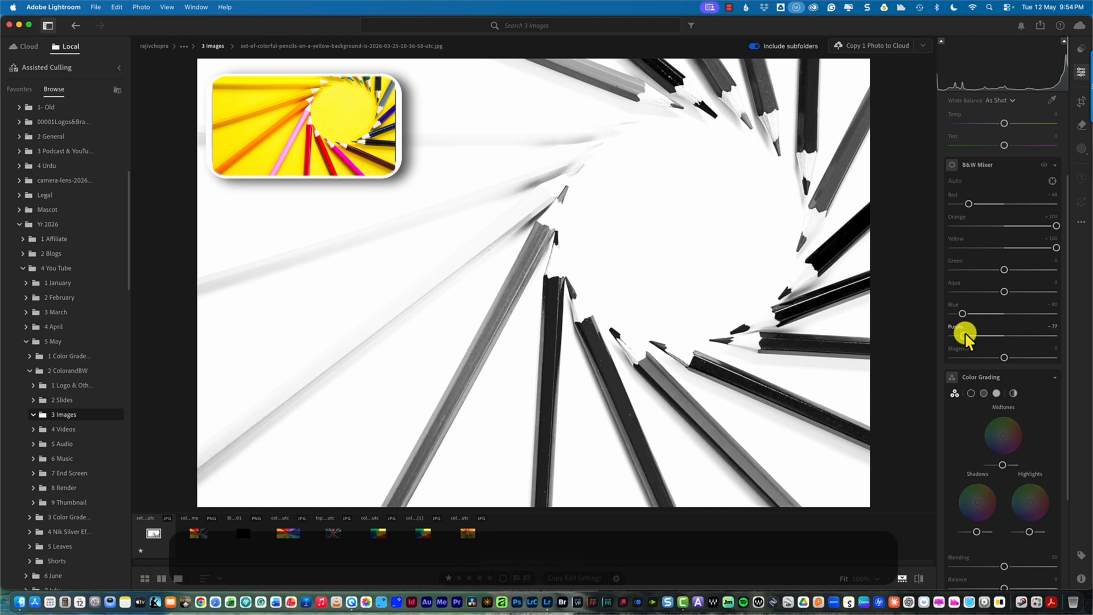
Return the changed B&W Mixer values on the pencils photo to zero.
double_click(967, 335)
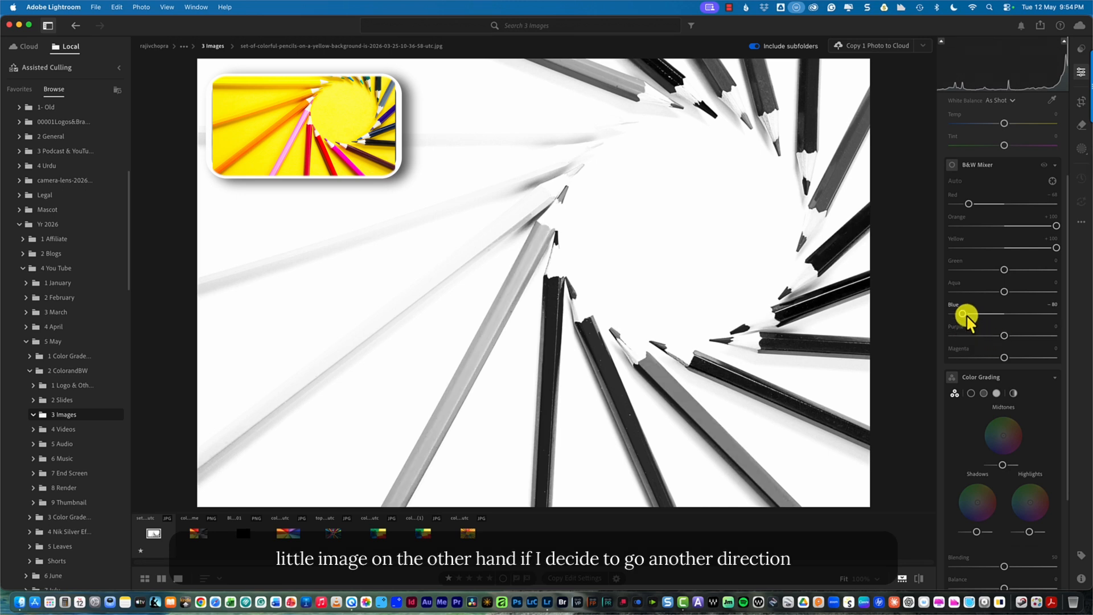
double_click(965, 313)
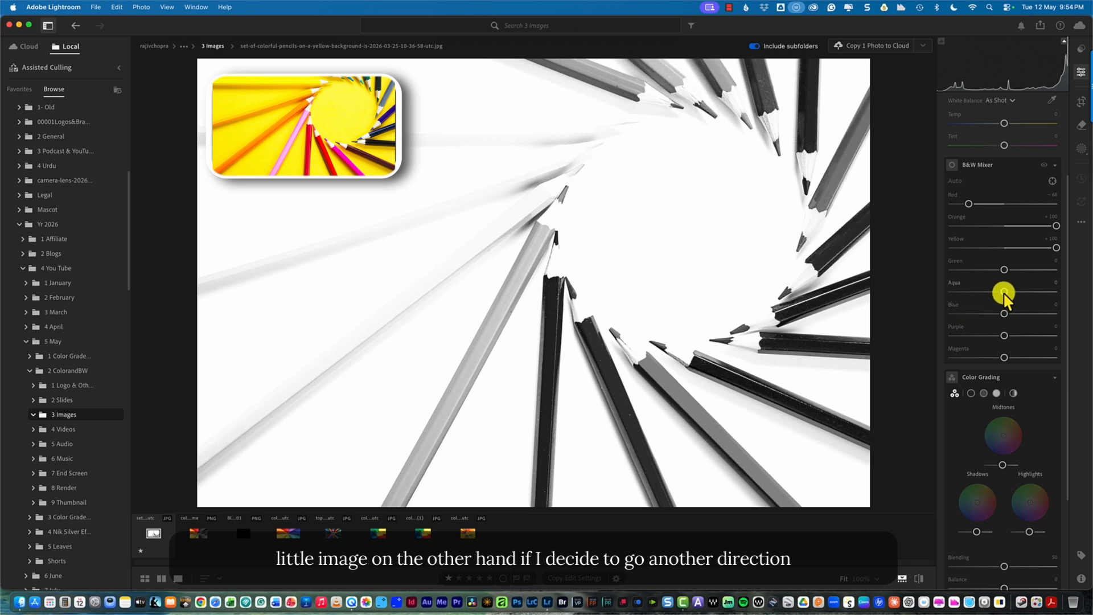
double_click(1057, 248)
double_click(1056, 226)
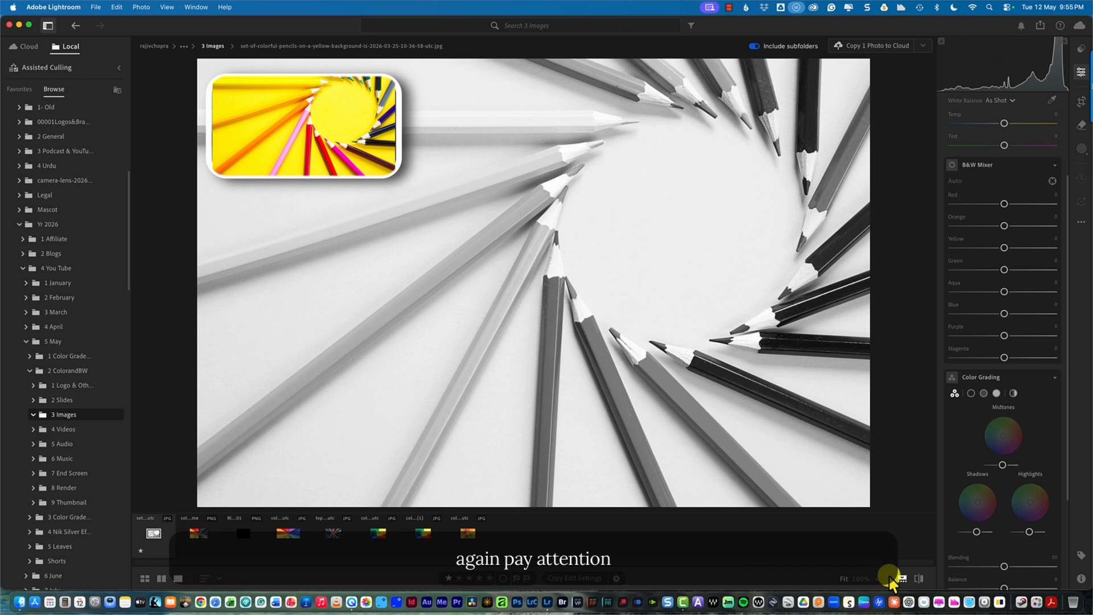
Set the B&W Mixer to Yellow -47, Green +67, Red about -54, Purple -100, Magenta -73 and Orange +47.
mouse_move(1007, 250)
mouse_down()
mouse_move(1016, 247)
mouse_move(982, 247)
mouse_up()
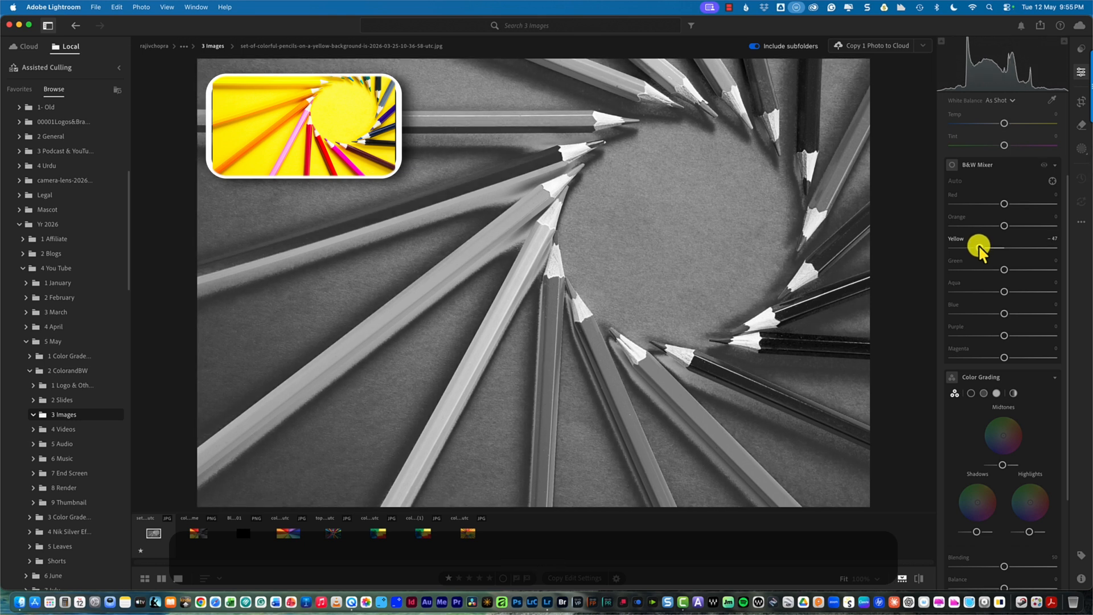
drag(1004, 270, 1041, 270)
drag(1005, 204, 976, 203)
drag(1005, 335, 939, 335)
drag(1005, 357, 968, 355)
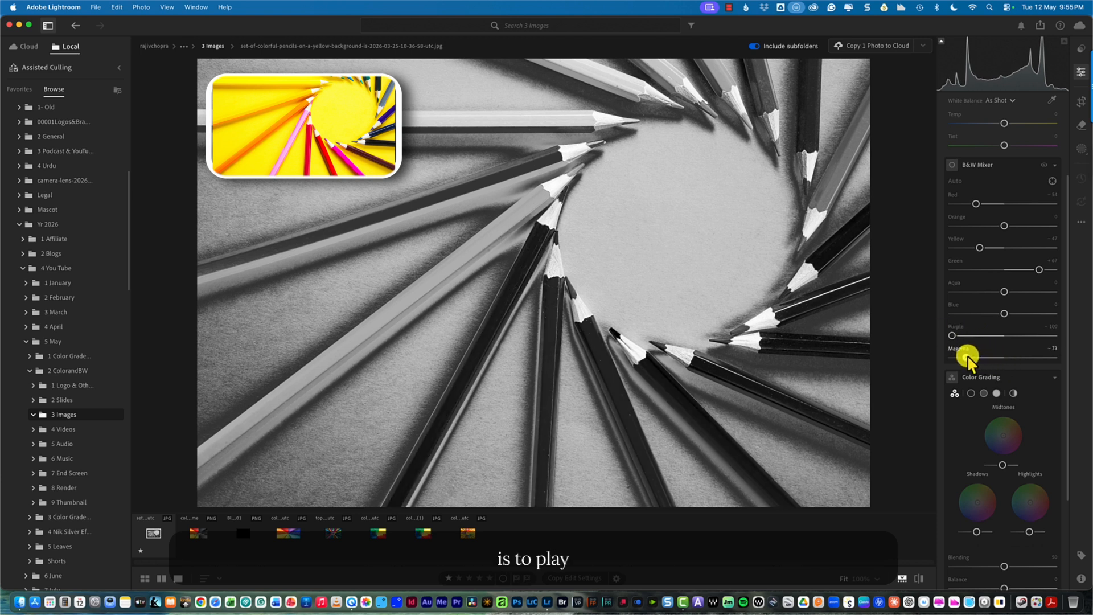
drag(1008, 224, 1031, 220)
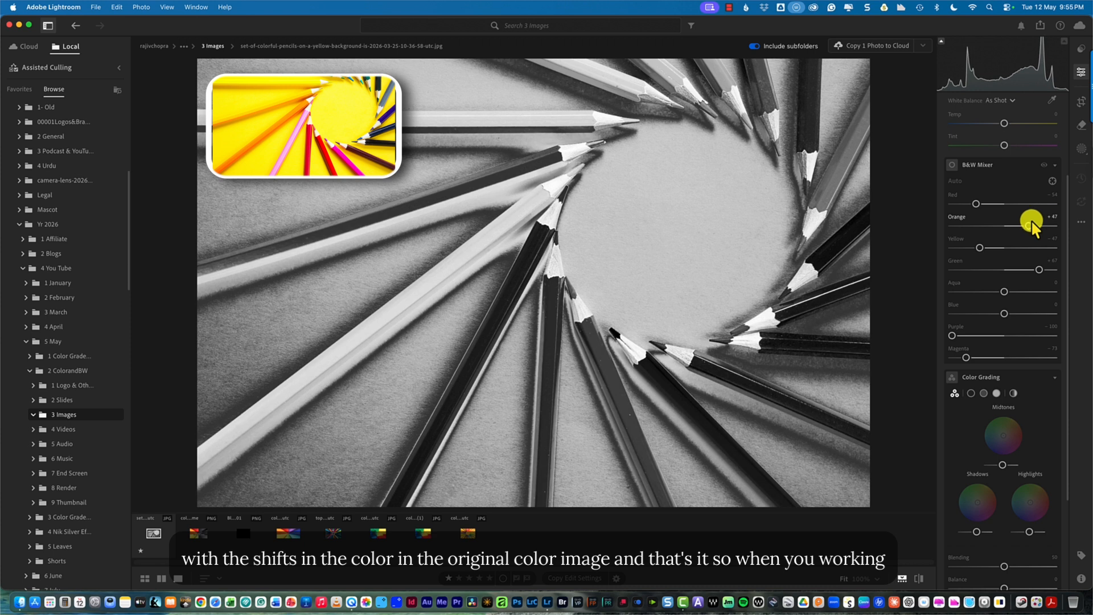
Return Red, Orange and Yellow to zero in the B&W Mixer and restore the pencils photo to colour.
double_click(976, 204)
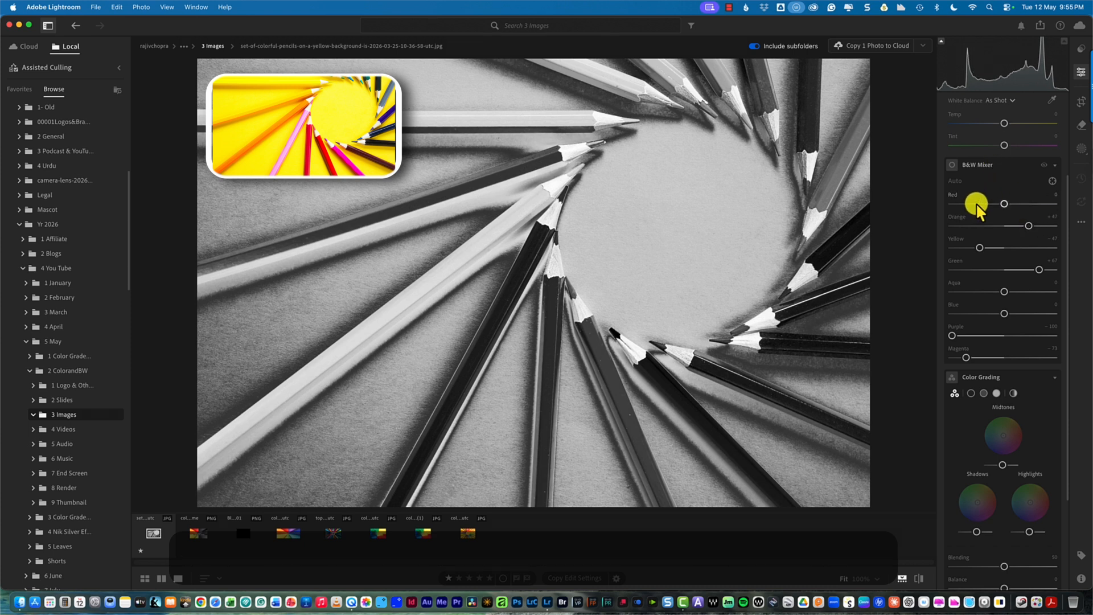
double_click(1029, 226)
double_click(980, 248)
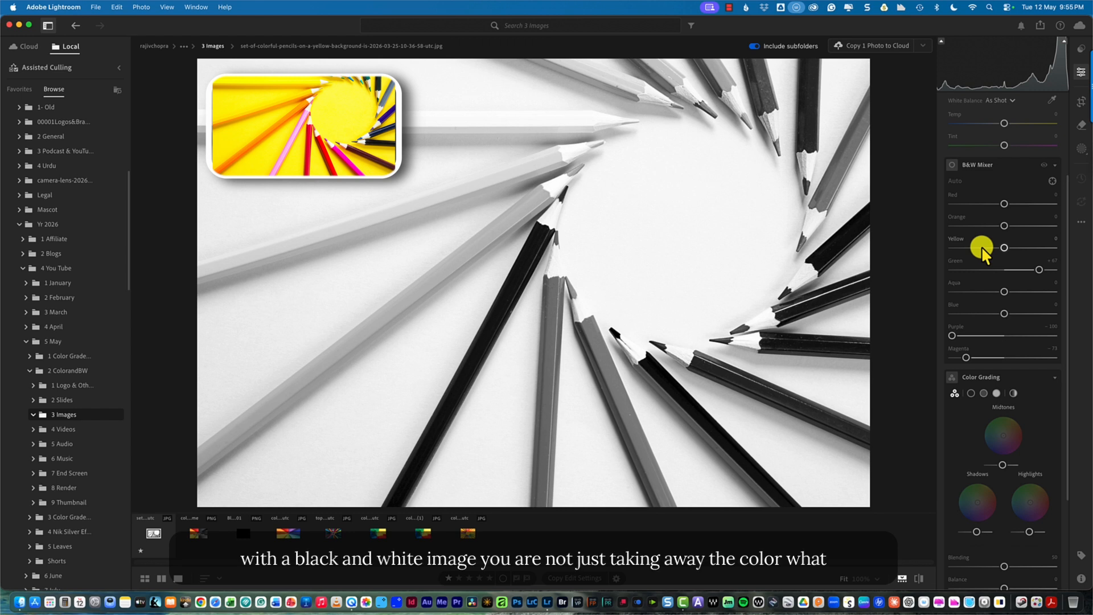
key(v)
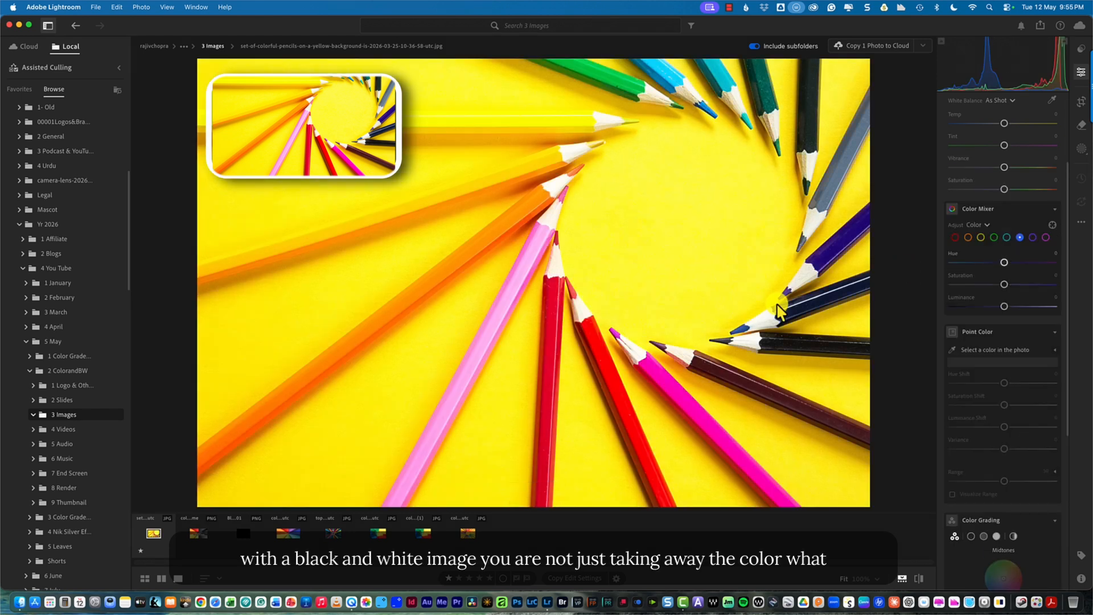
Convert the colourful umbrellas photo to the Monochrome profile and open its B&W Mixer settings.
click(424, 534)
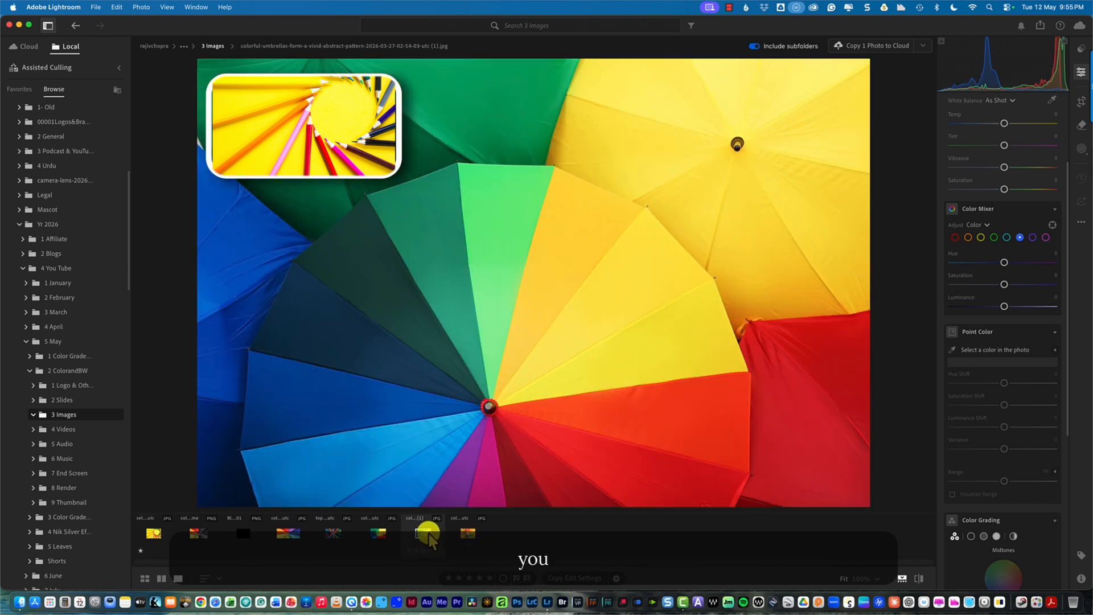
scroll(1009, 114, up, 2)
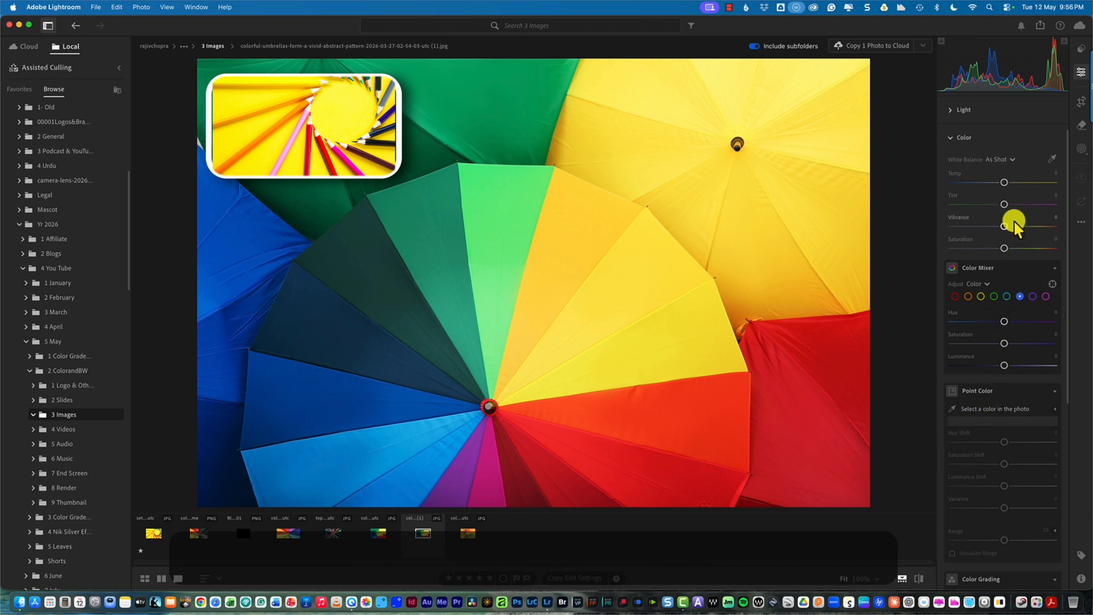
scroll(1014, 220, up, 2)
click(955, 155)
scroll(969, 163, up, 1)
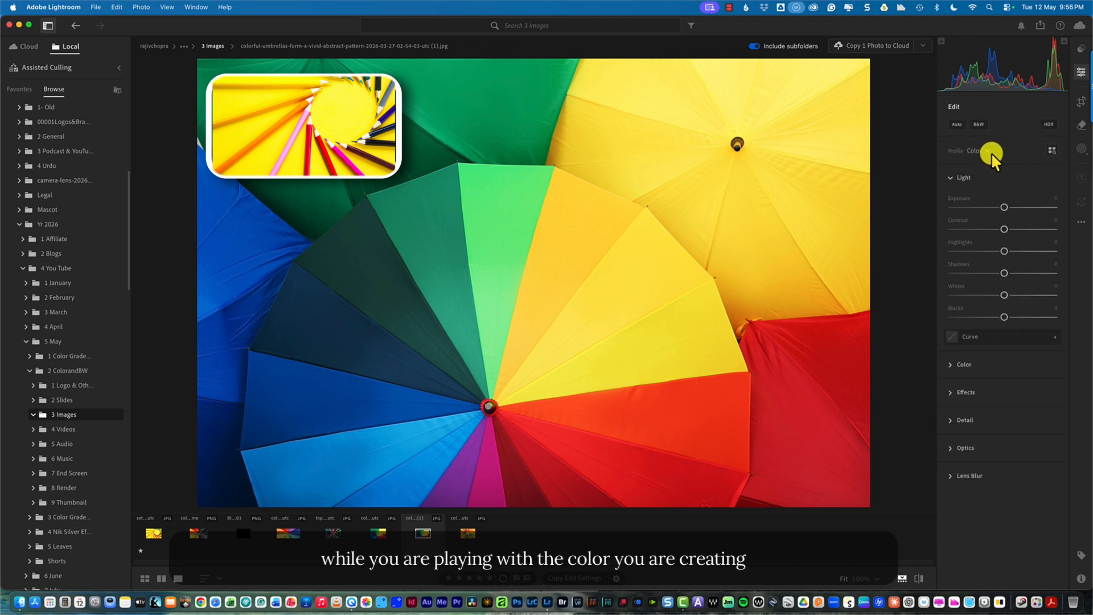
click(991, 151)
click(995, 180)
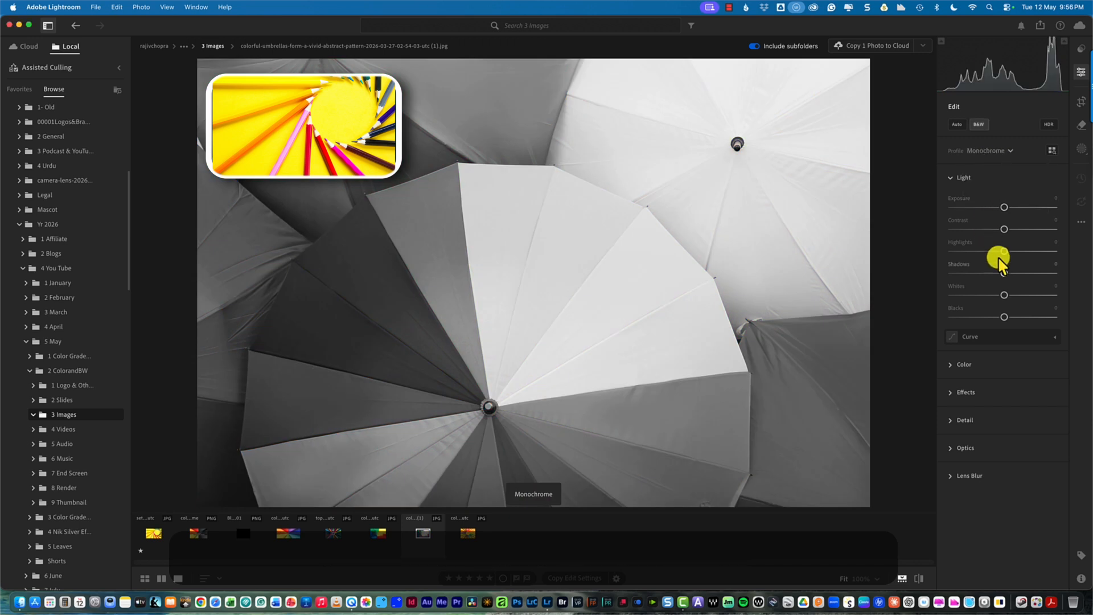
click(961, 364)
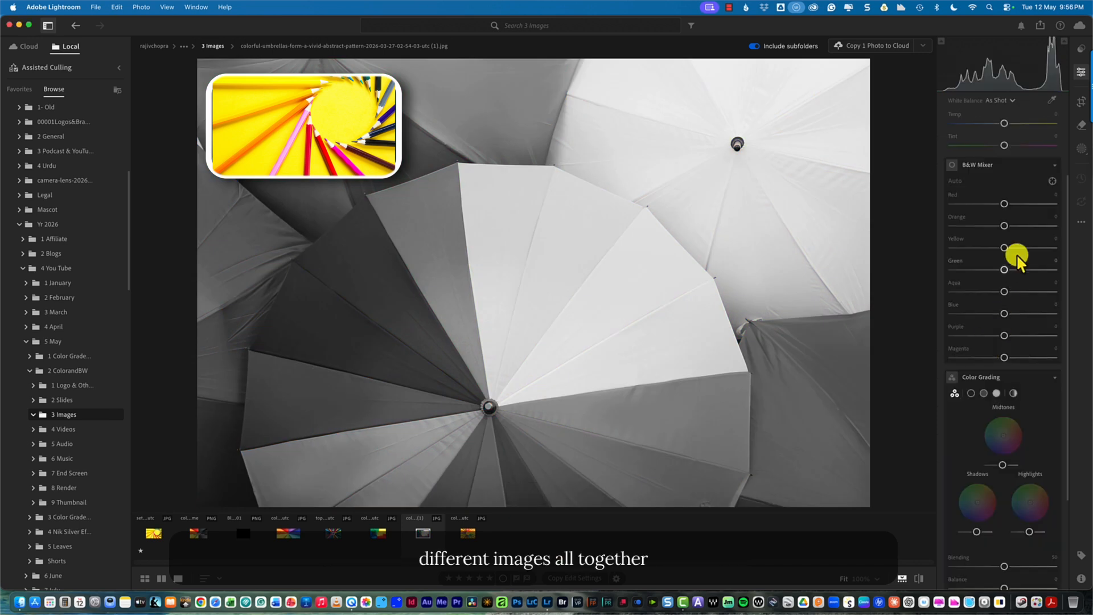
Try Yellow at +100 and about -26 in the B&W Mixer, and return it to zero.
drag(1005, 247, 1082, 255)
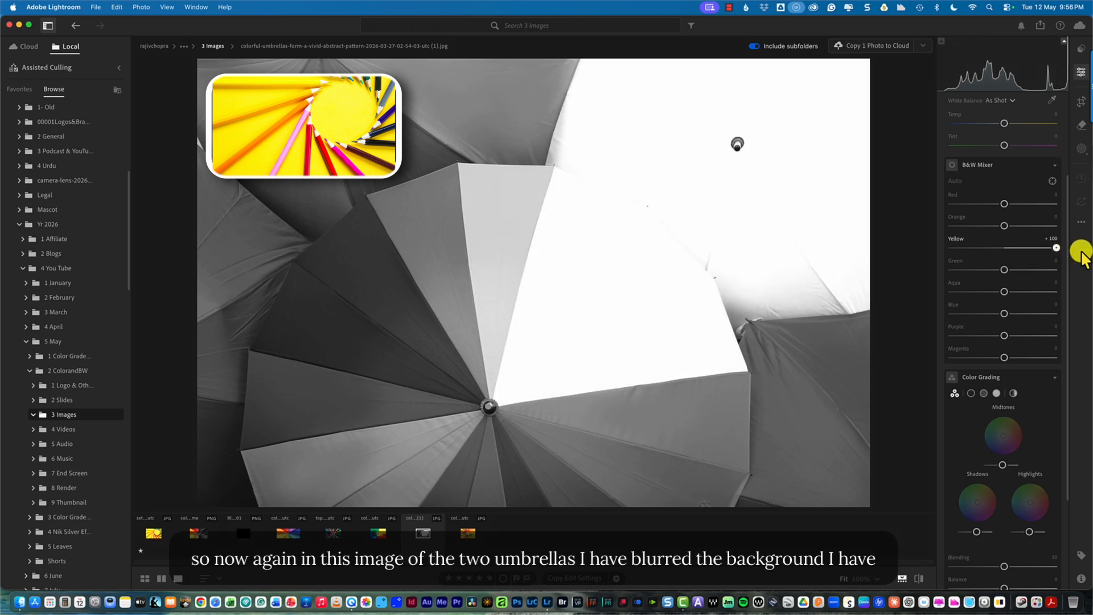
drag(1082, 256, 991, 243)
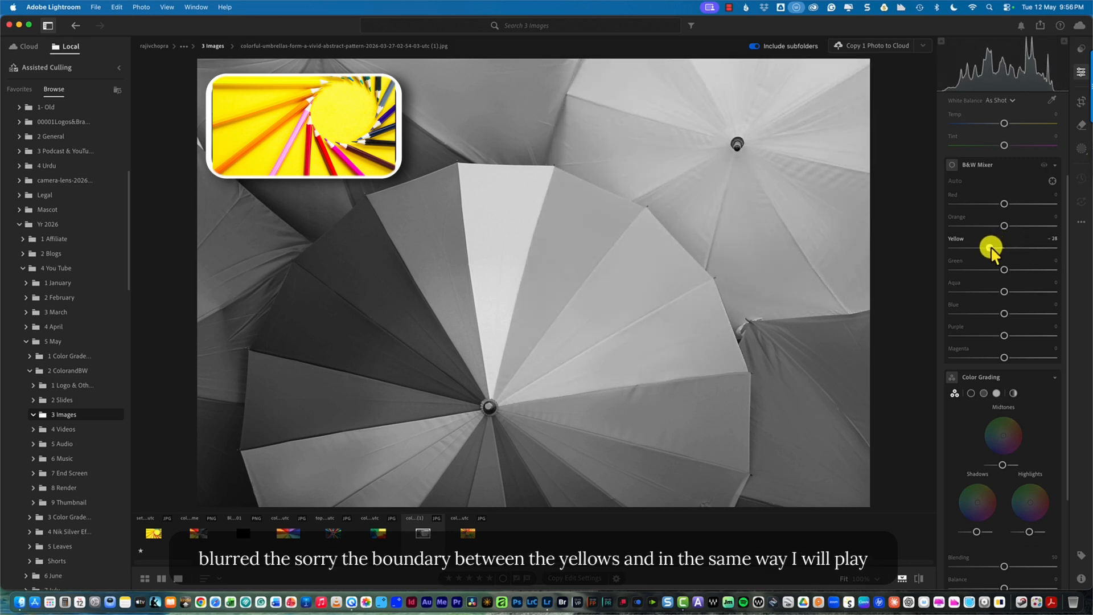
double_click(991, 246)
Set Red to about -38, Green to about +77 and Aqua to -83 in the B&W Mixer, and reset all edits on the umbrellas photo.
drag(1005, 204, 985, 207)
drag(1003, 269, 961, 287)
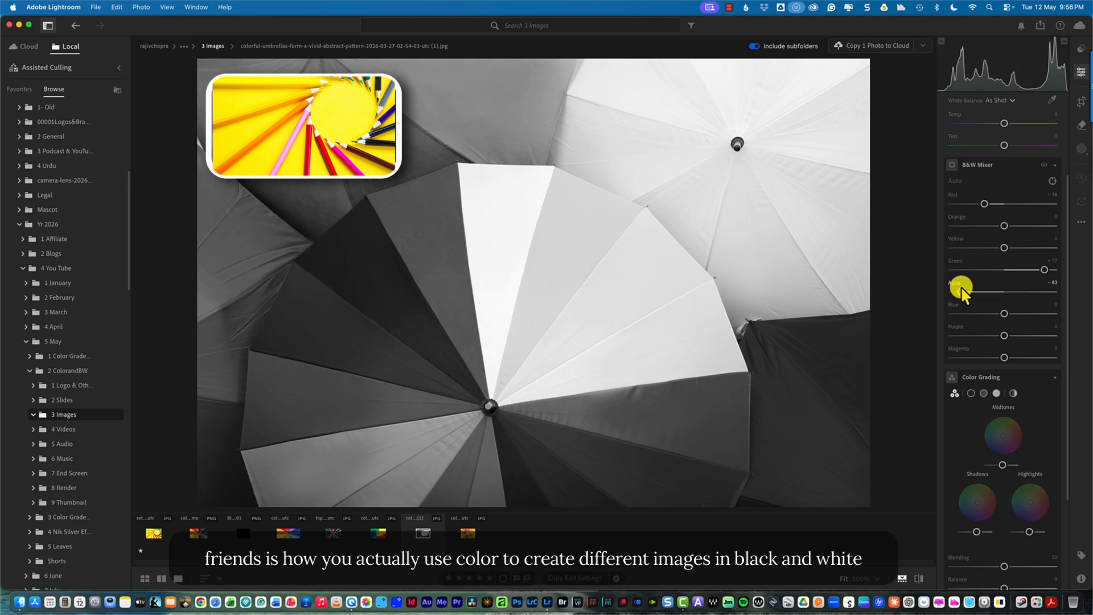
key(super+r)
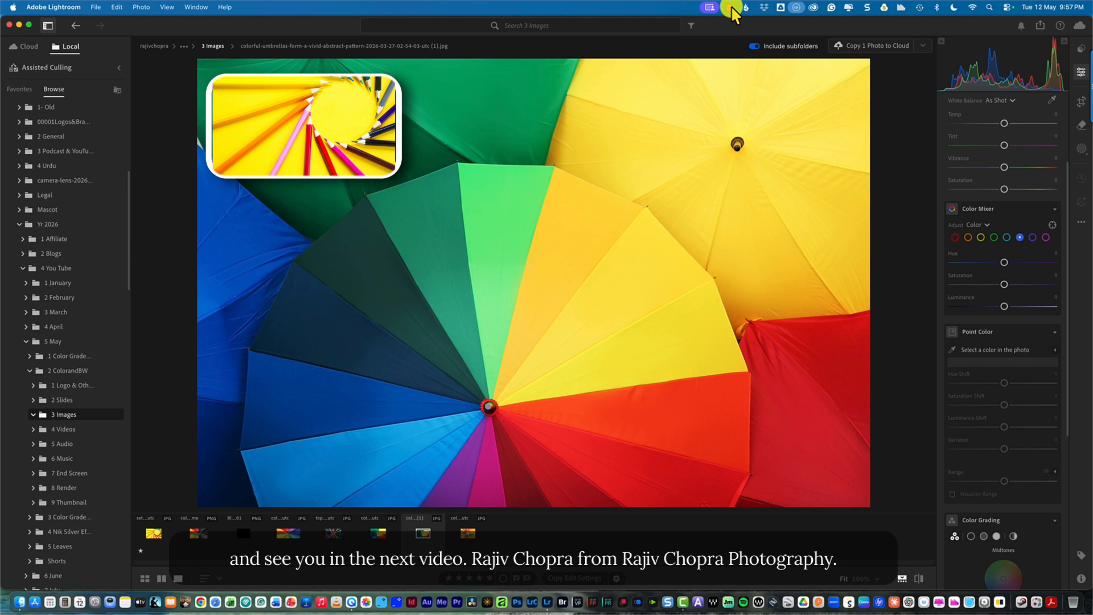
click(775, 8)
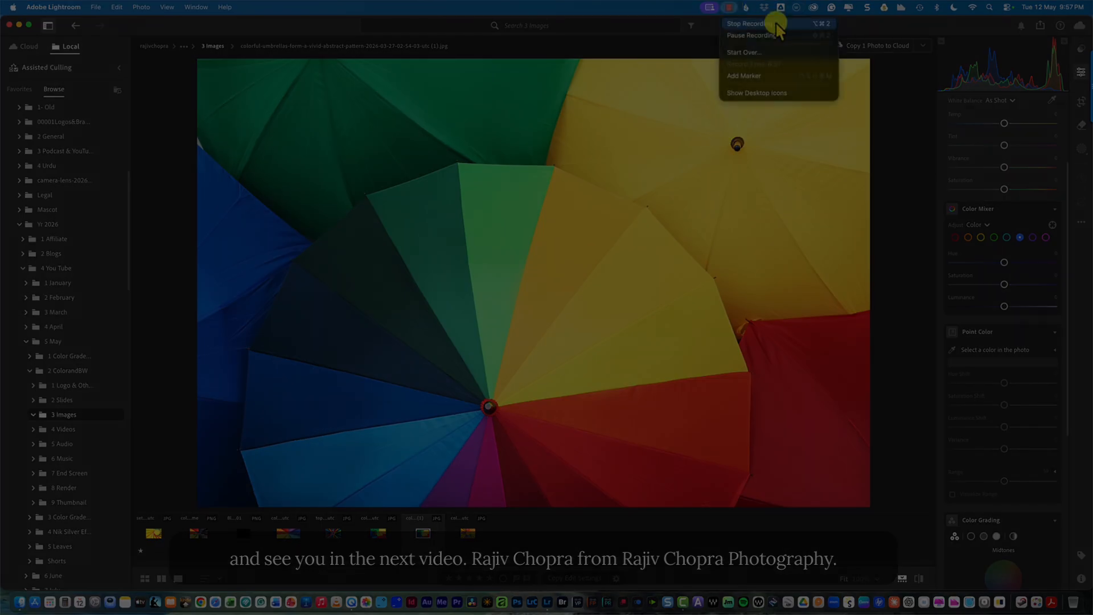